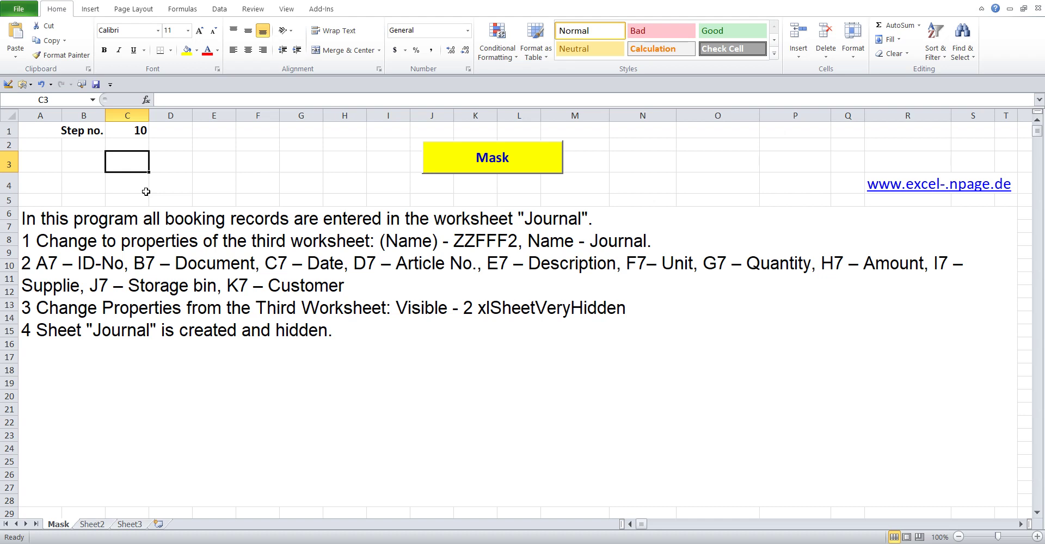
Change the step number in C1 from 10 to 11.
double_click(143, 131)
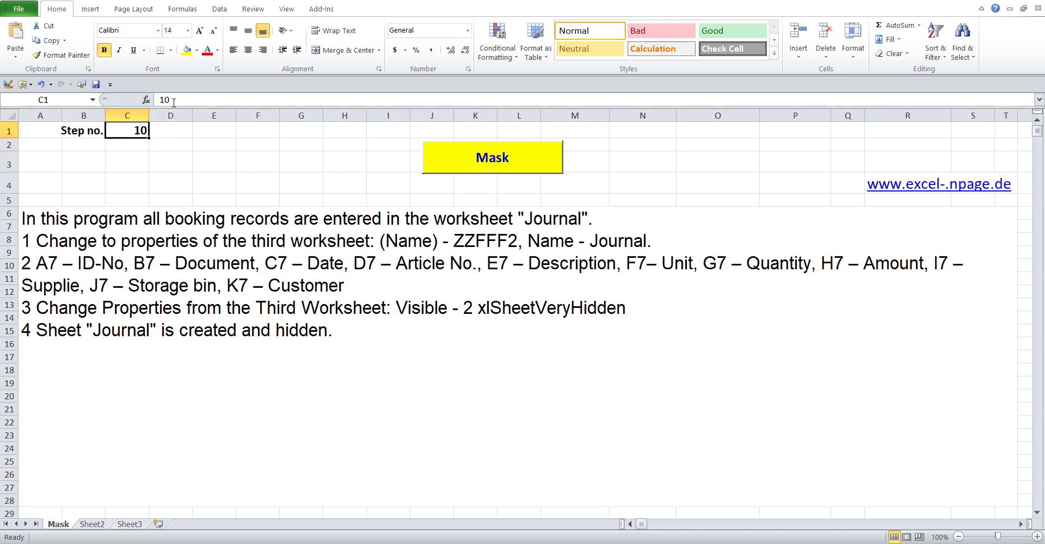
left_click_drag(171, 99, 165, 99)
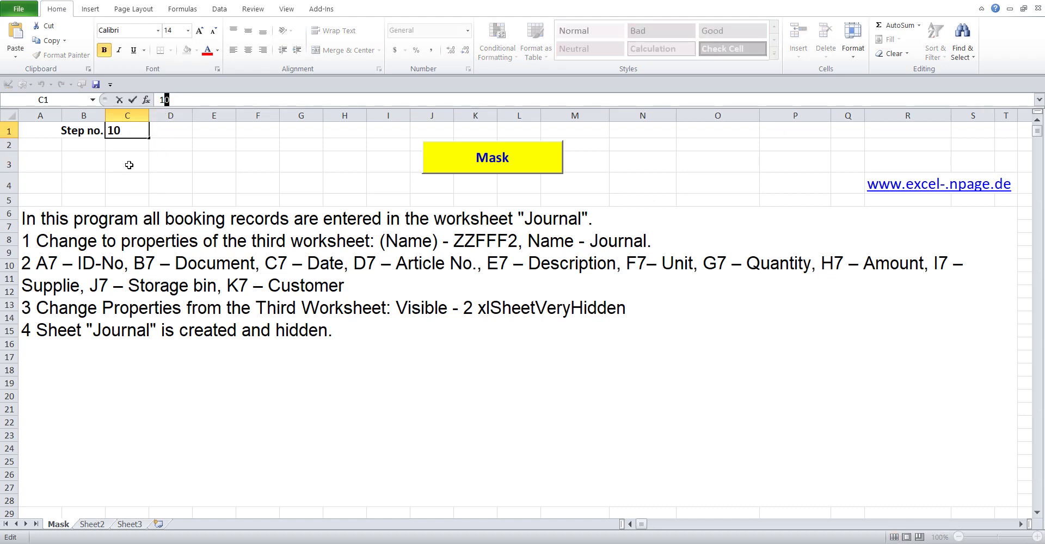
type("1")
key("Return")
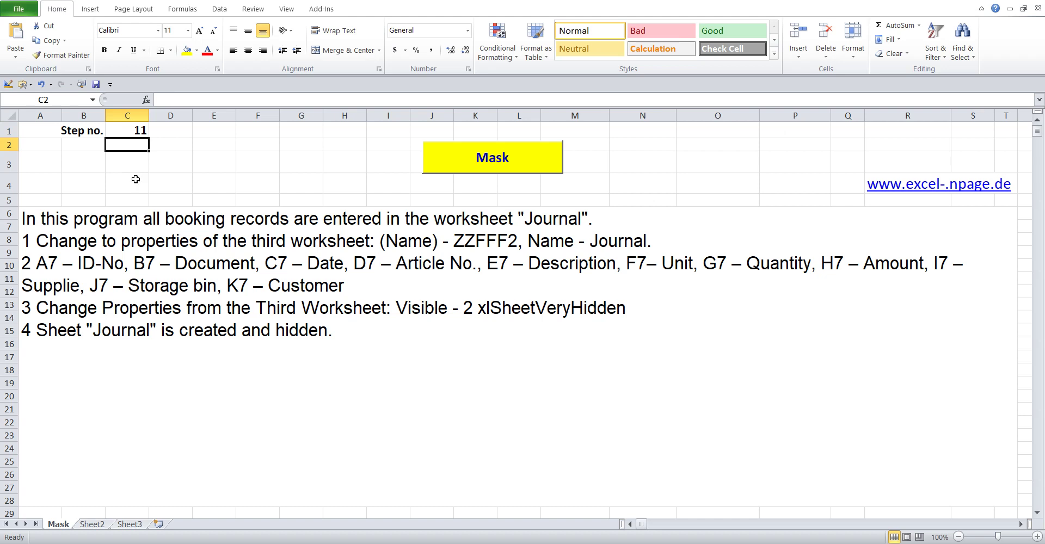
Copy the word 'Journa' from the first instruction line in cell A6.
double_click(157, 221)
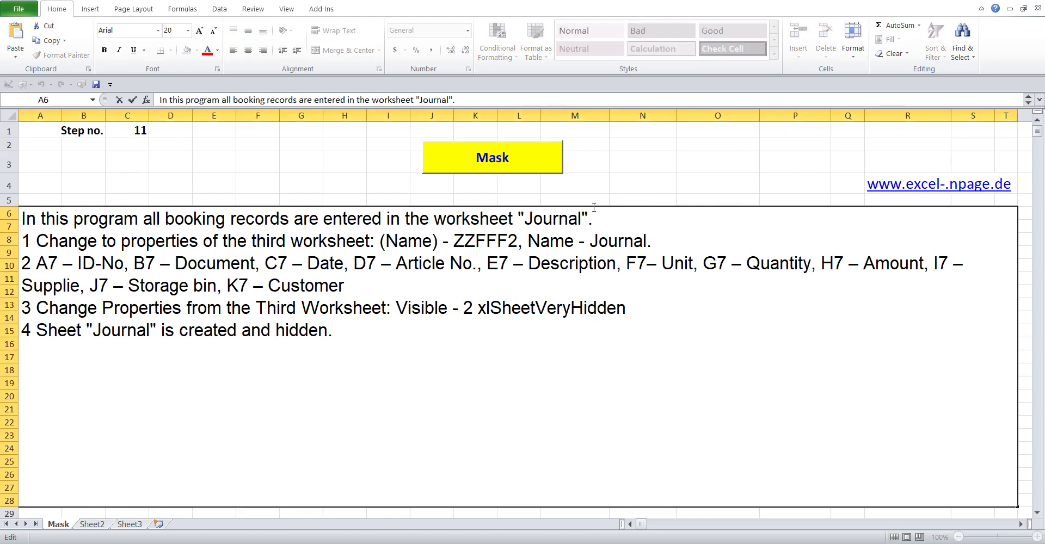
left_click_drag(604, 216, 21, 219)
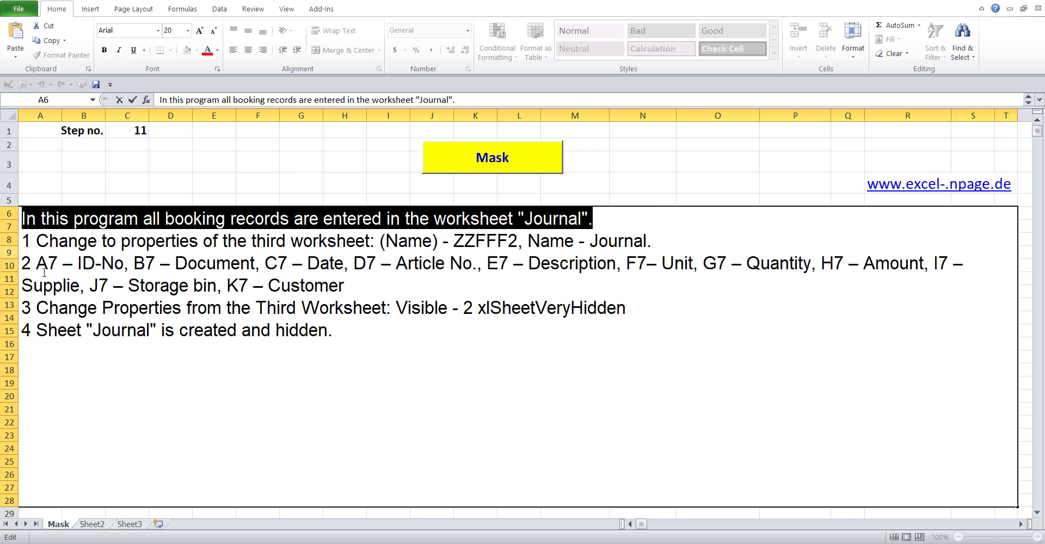
left_click_drag(29, 242, 707, 250)
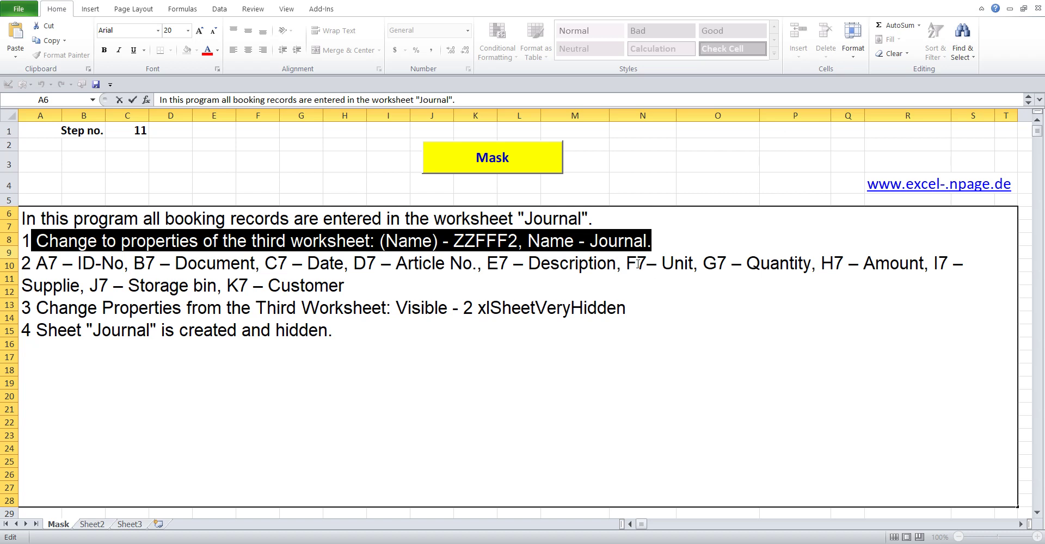
left_click_drag(599, 241, 636, 243)
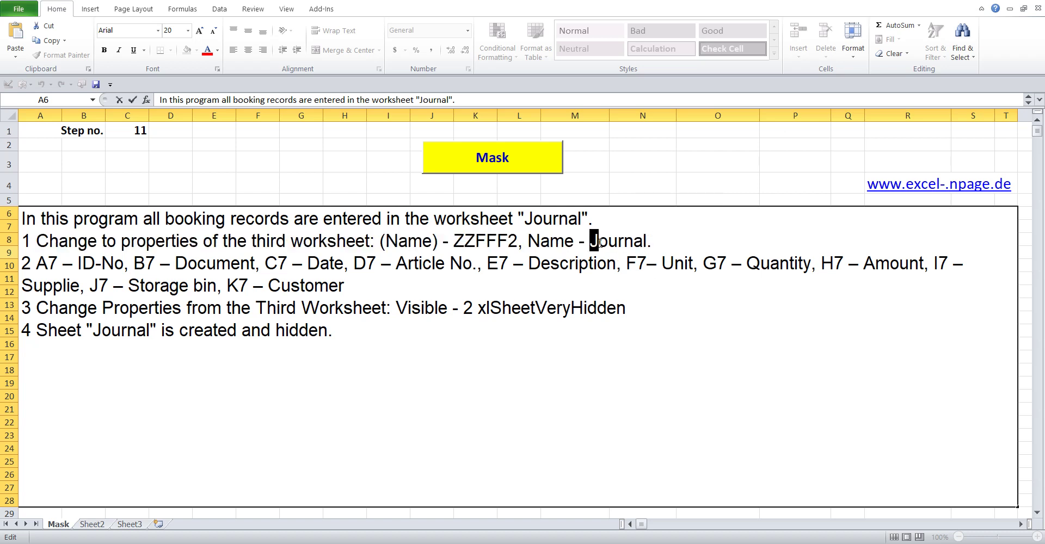
right_click(637, 243)
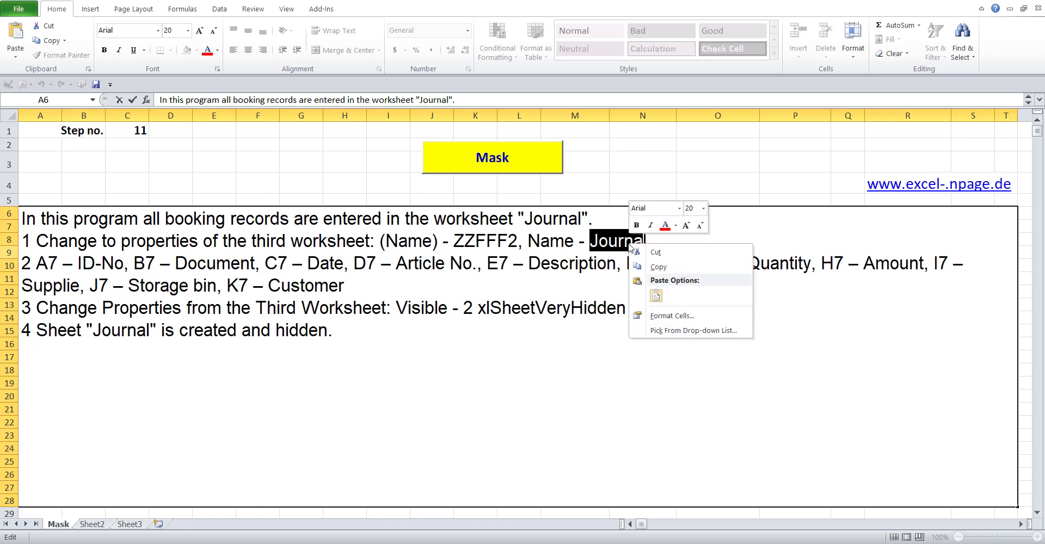
left_click(666, 273)
left_click(633, 166)
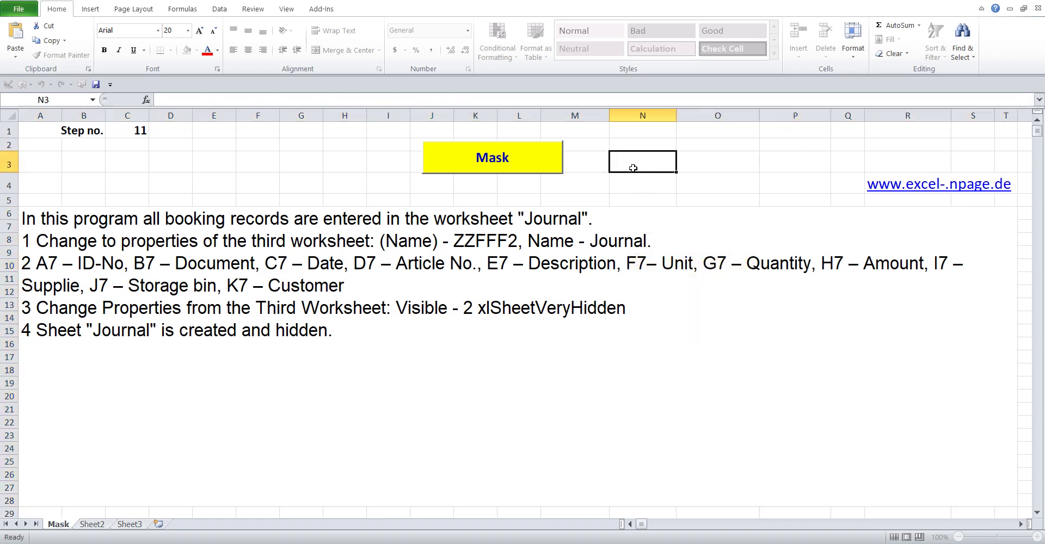
Open Sheet2's code in the Visual Basic Editor from its sheet tab menu.
left_click(96, 524)
right_click(96, 525)
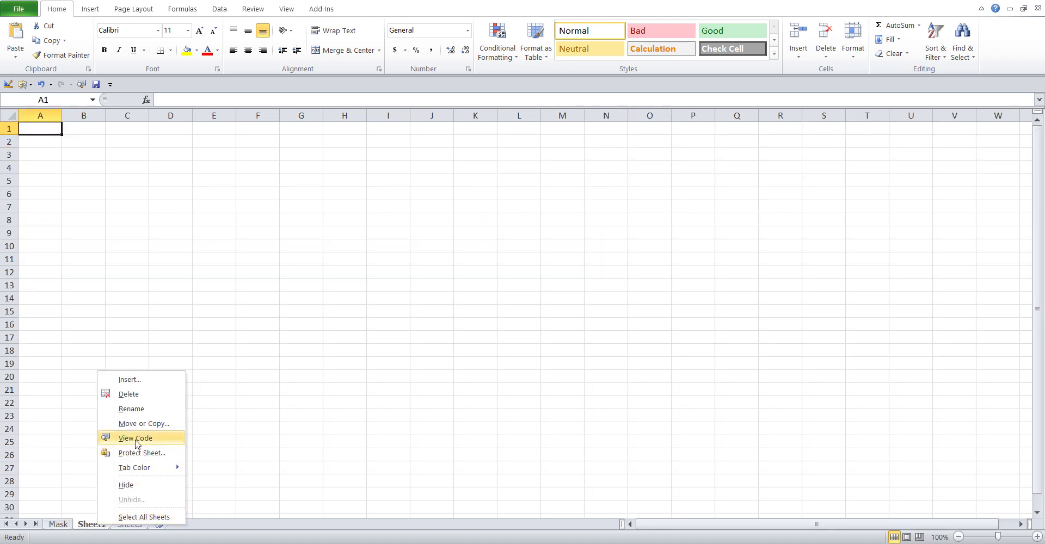
left_click(135, 438)
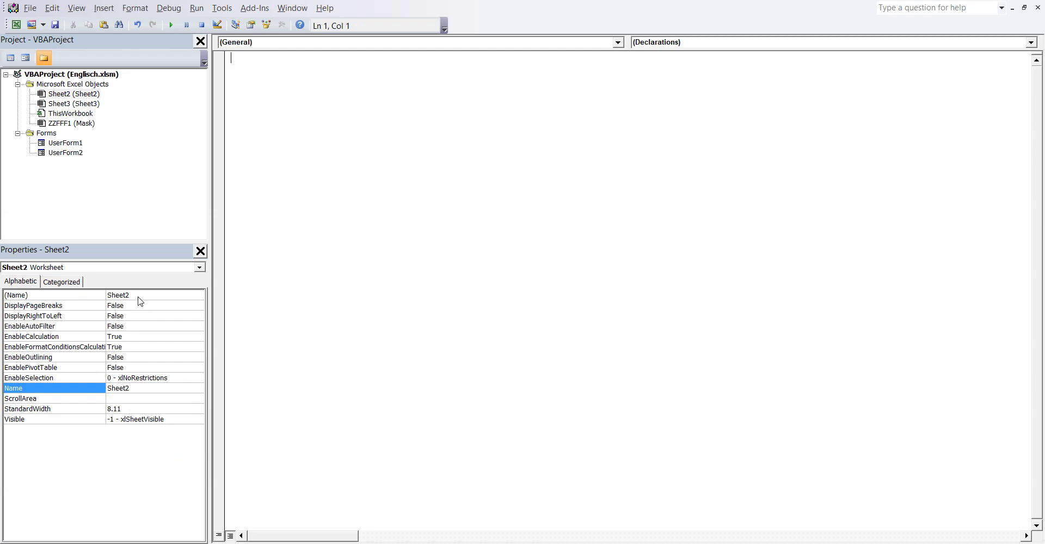
Set Sheet2's (Name) code name to ZZFFF2.
left_click(138, 297)
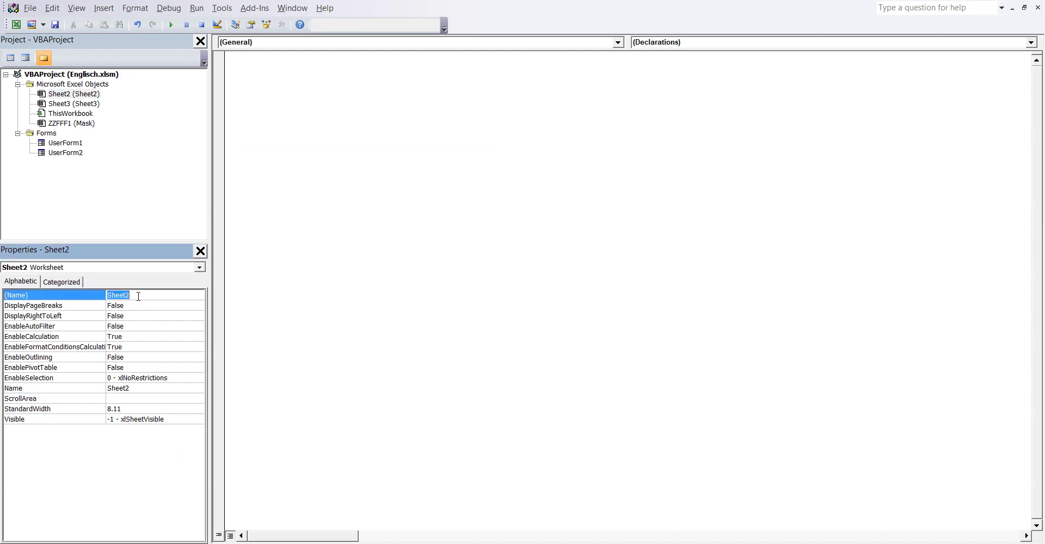
type("ZZ")
type("FFF2")
left_click(140, 389)
Paste 'Journa' into the sheet's Name property and go back to the workbook.
double_click(140, 387)
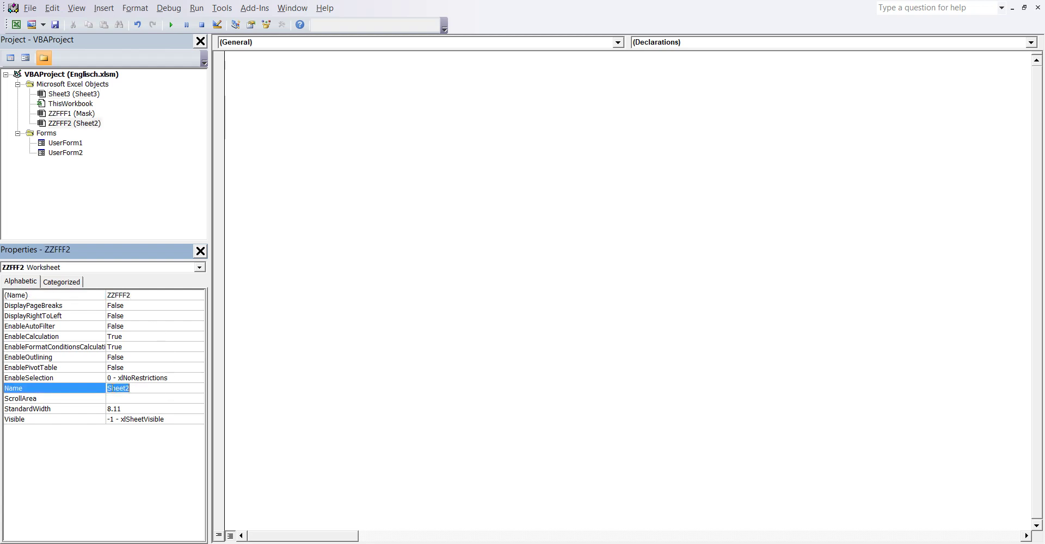
right_click(115, 388)
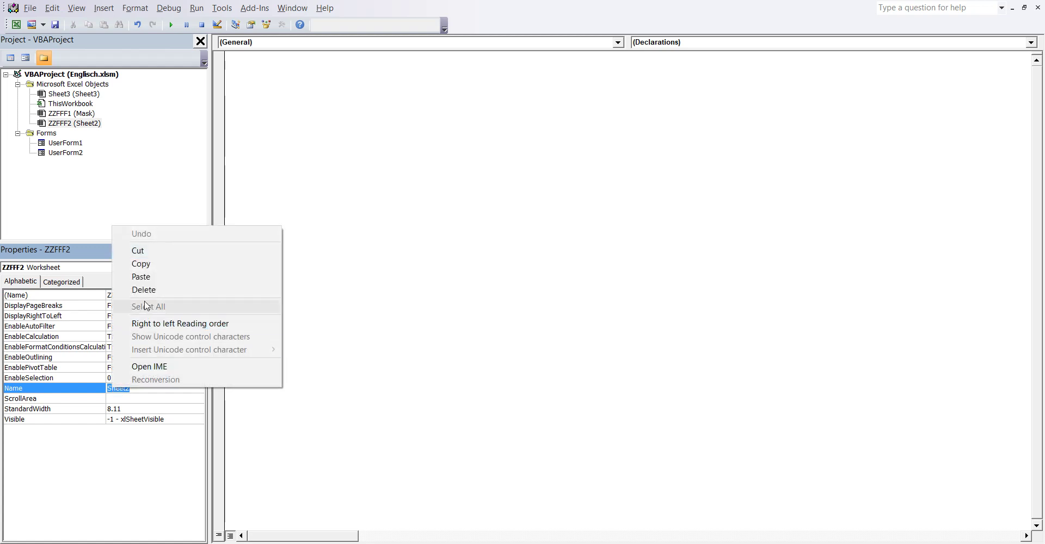
left_click(154, 282)
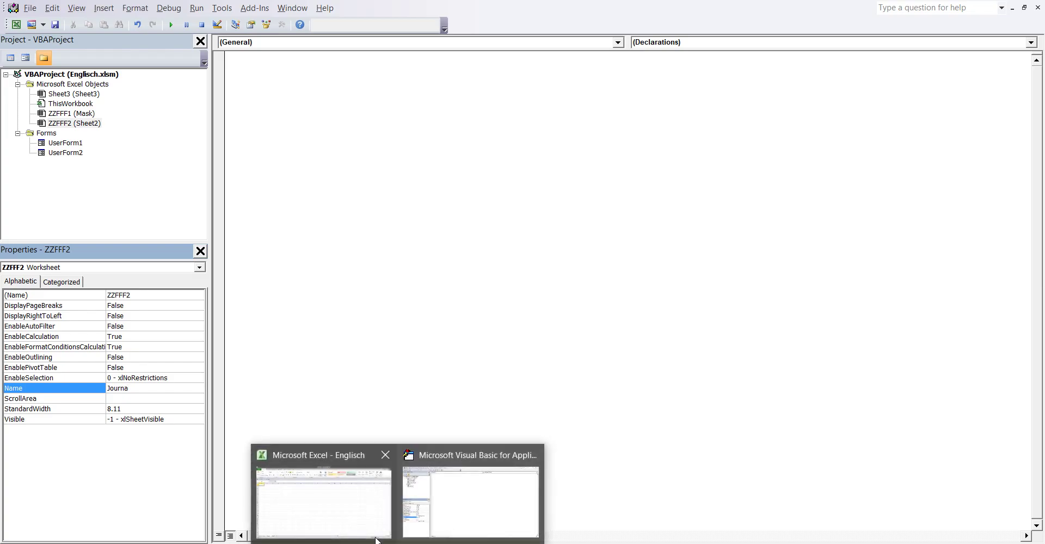
left_click(352, 511)
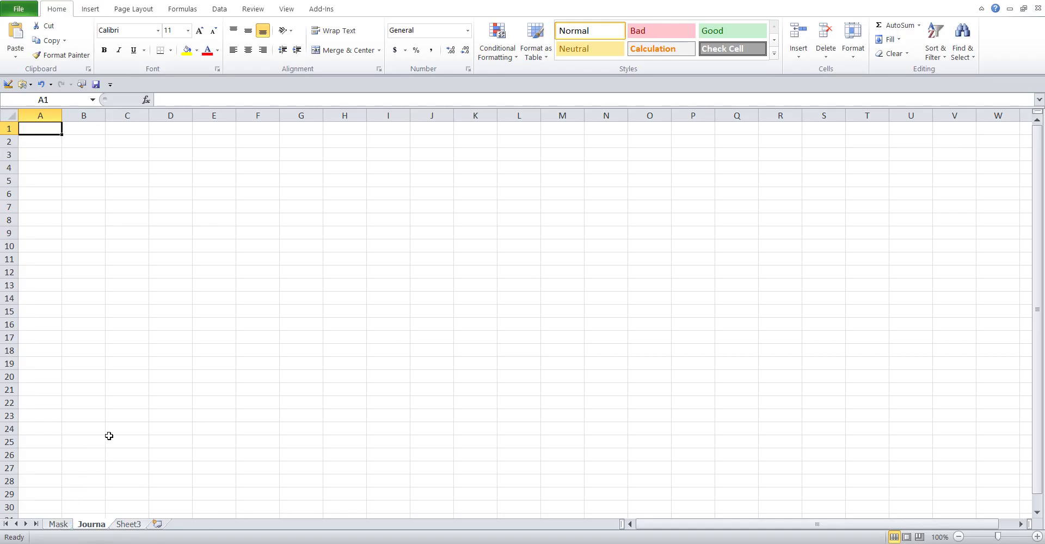
Select all cells on Journa, center-align them, then go back to the Mask sheet.
key("ctrl+a")
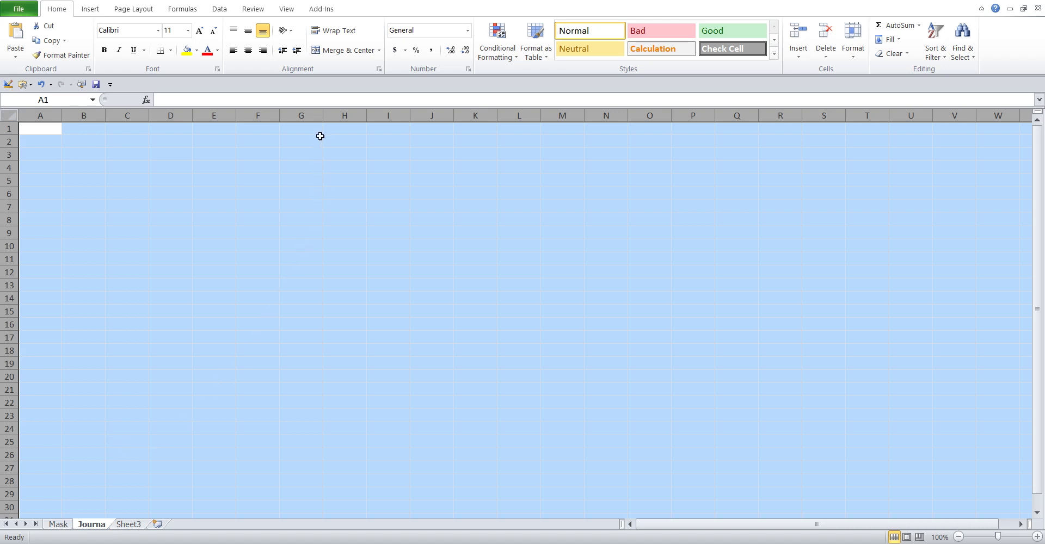
left_click(248, 50)
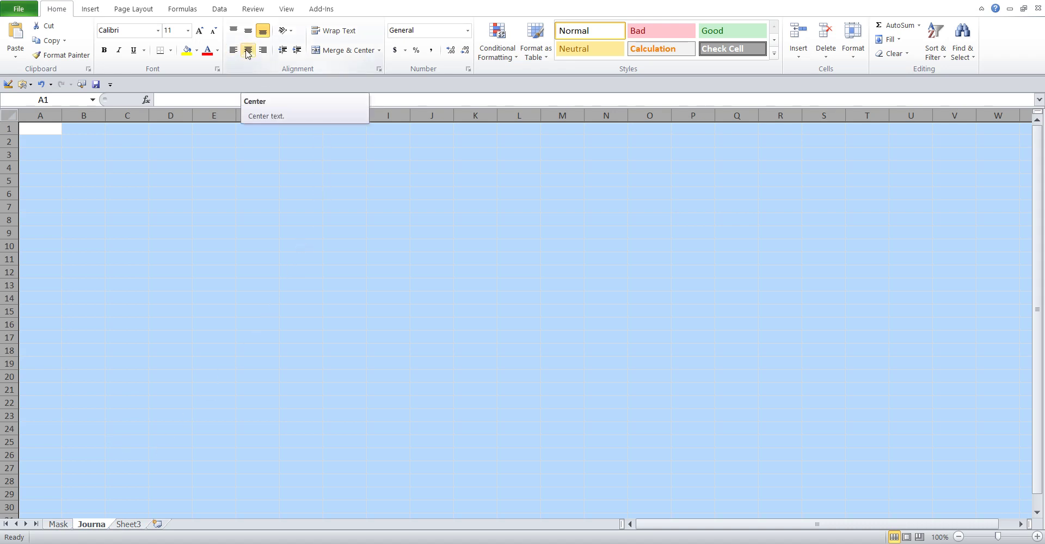
left_click(54, 173)
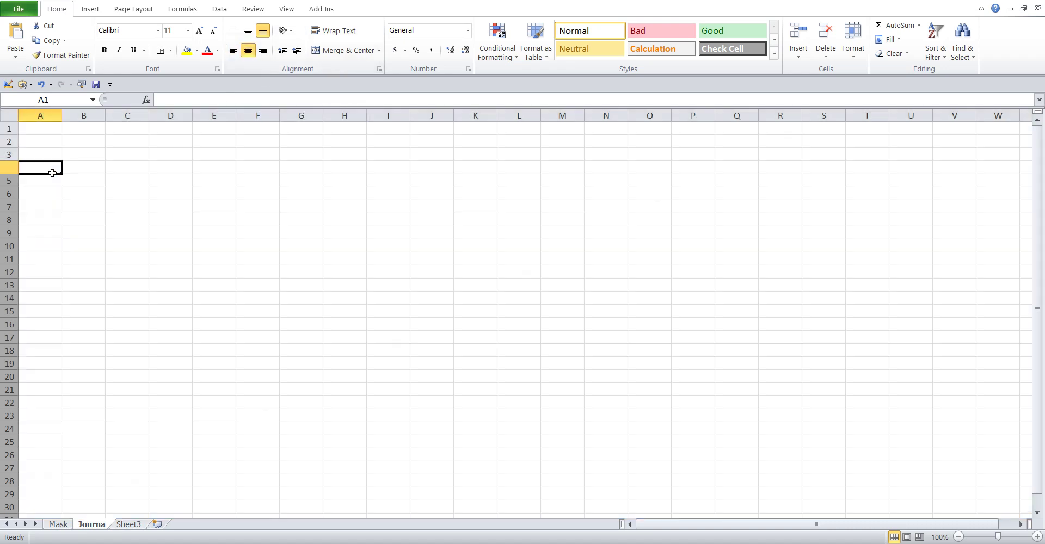
left_click(59, 524)
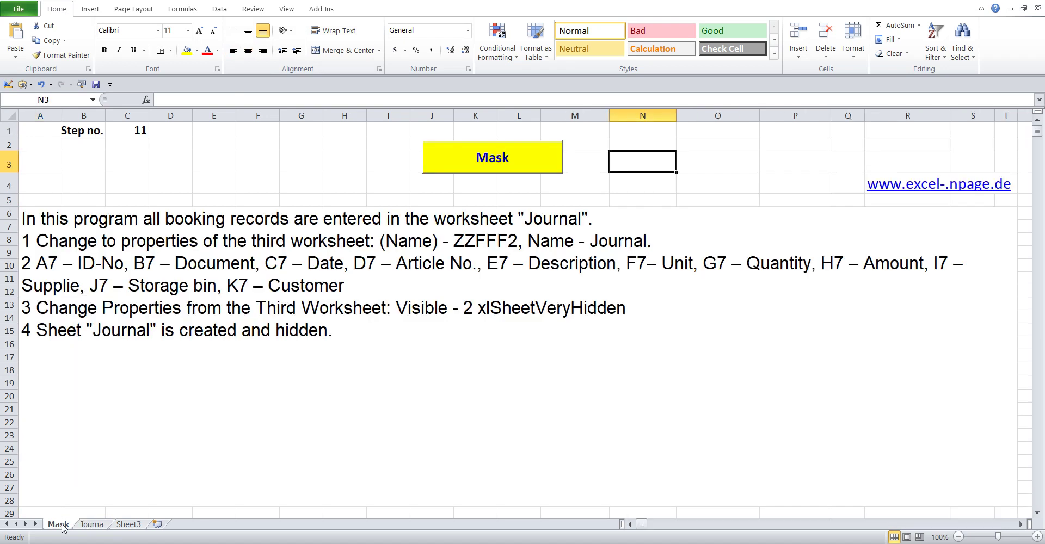
Copy the header list from instruction line 2 on the Mask sheet.
double_click(115, 294)
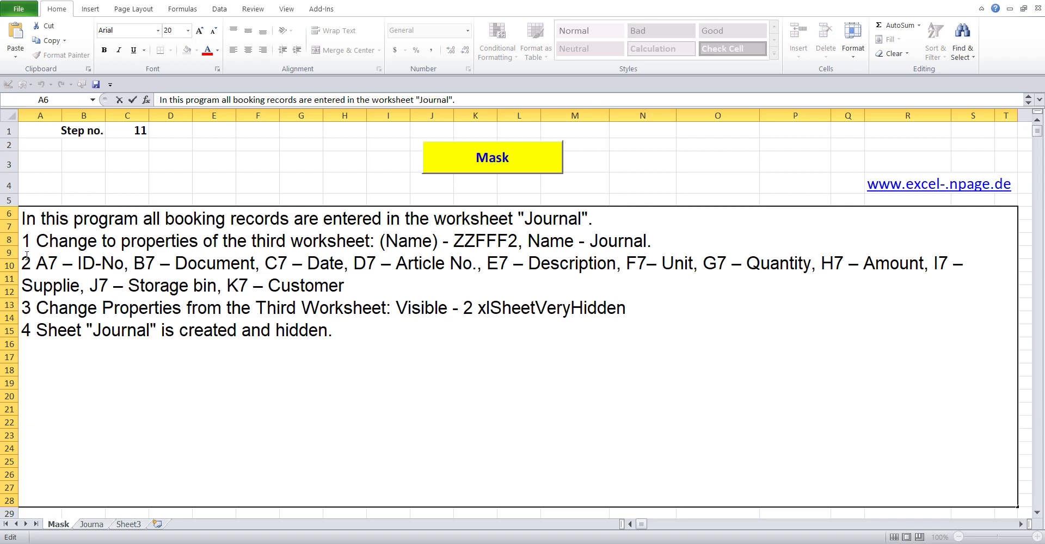
left_click_drag(27, 255, 349, 289)
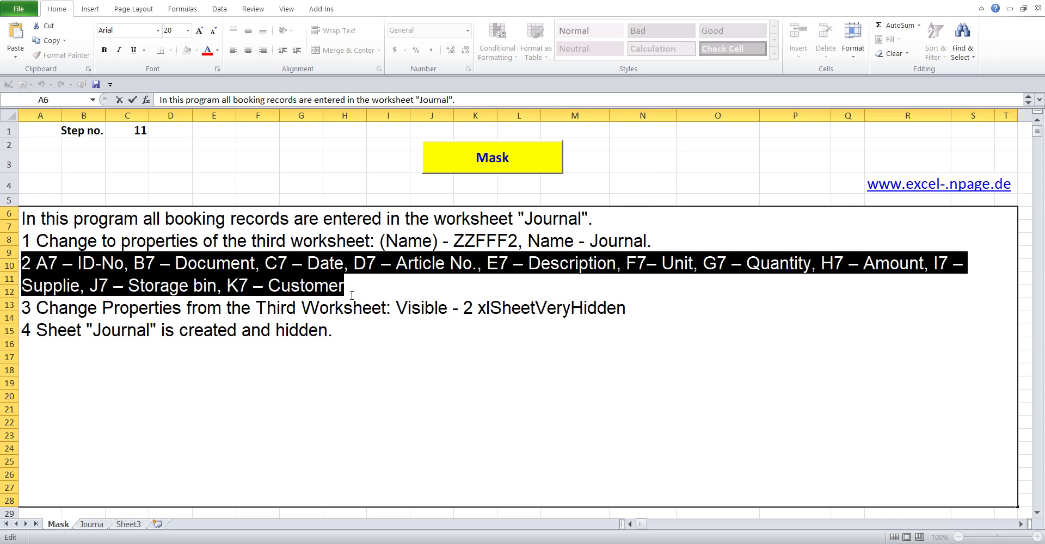
left_click_drag(36, 264, 354, 287)
right_click(279, 265)
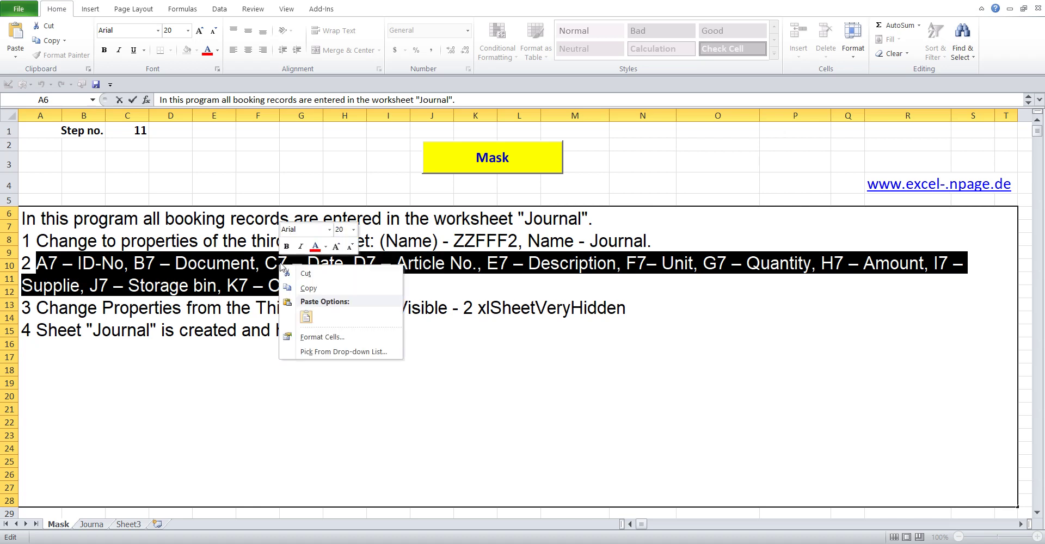
left_click(321, 288)
left_click(272, 183)
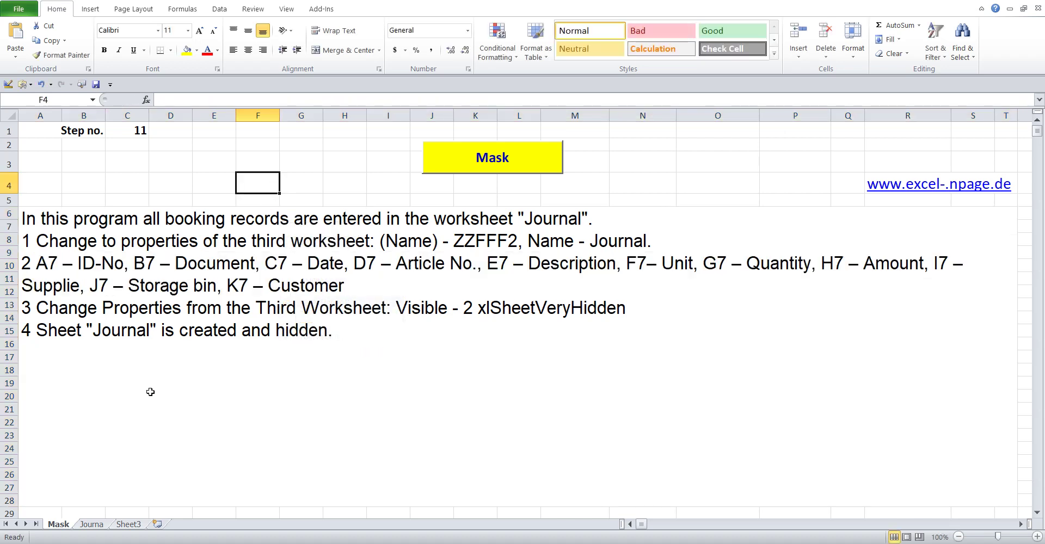
Paste the copied header list into cell A11 on the Journa sheet.
left_click(97, 524)
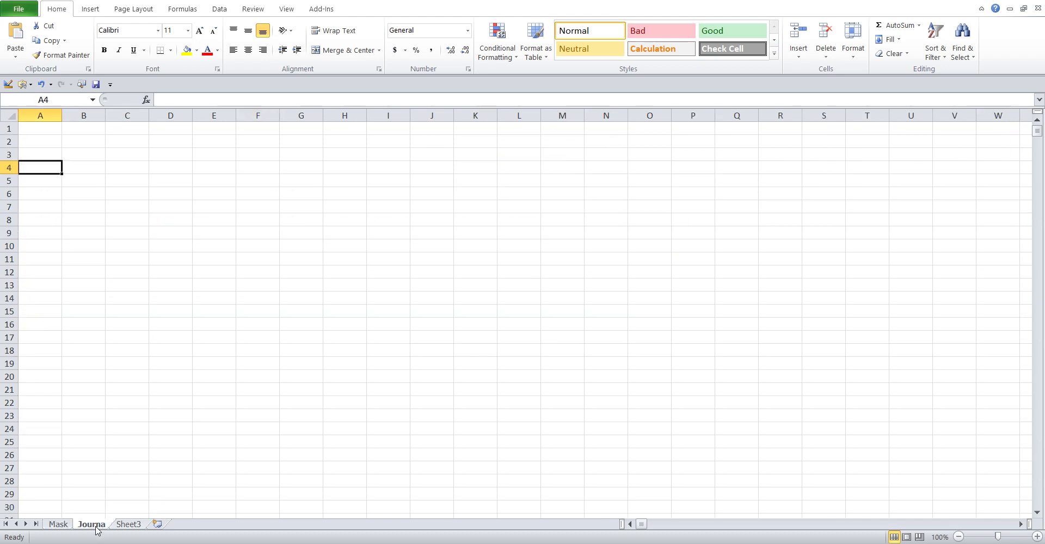
left_click(41, 258)
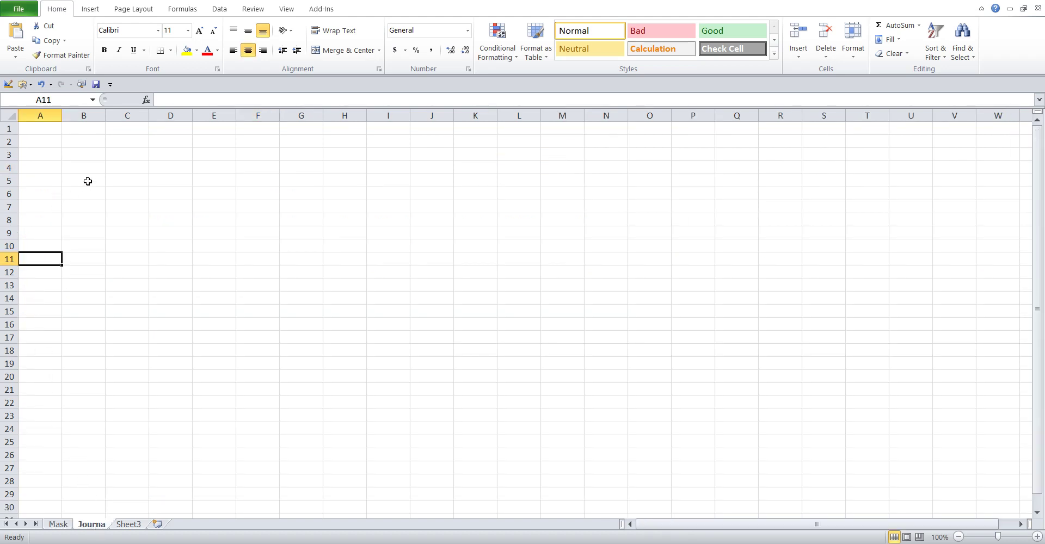
left_click(193, 101)
left_click(16, 33)
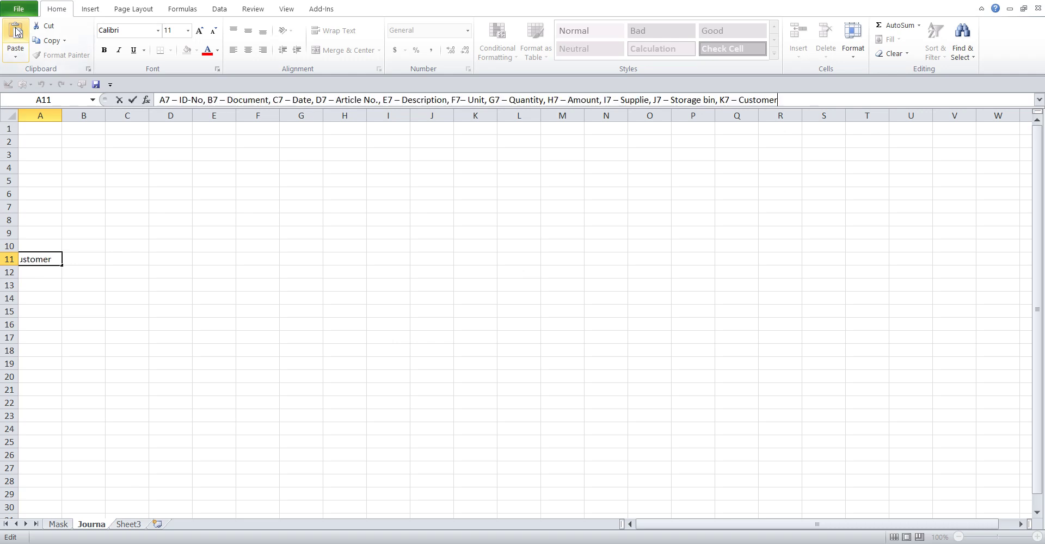
left_click(68, 195)
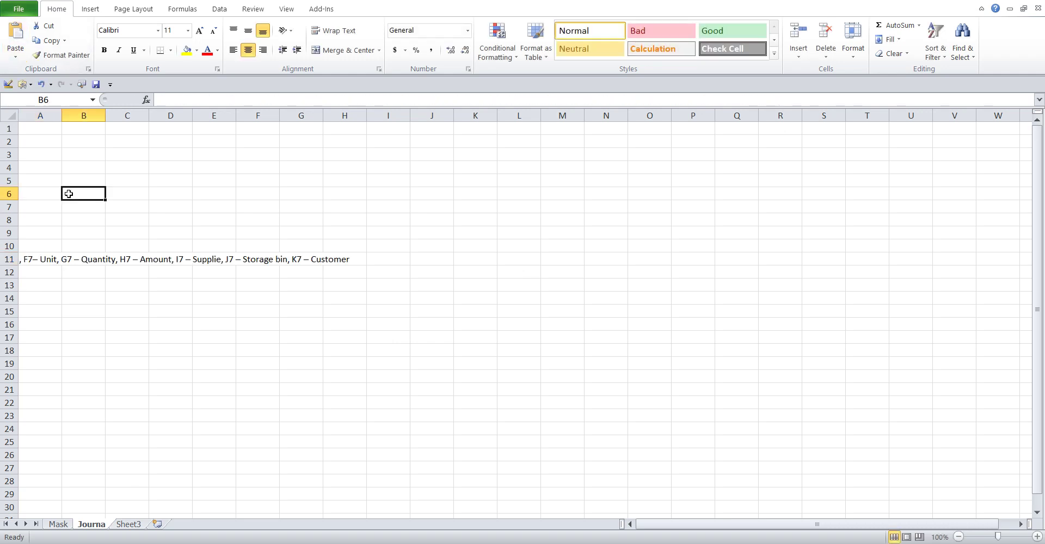
left_click(38, 258)
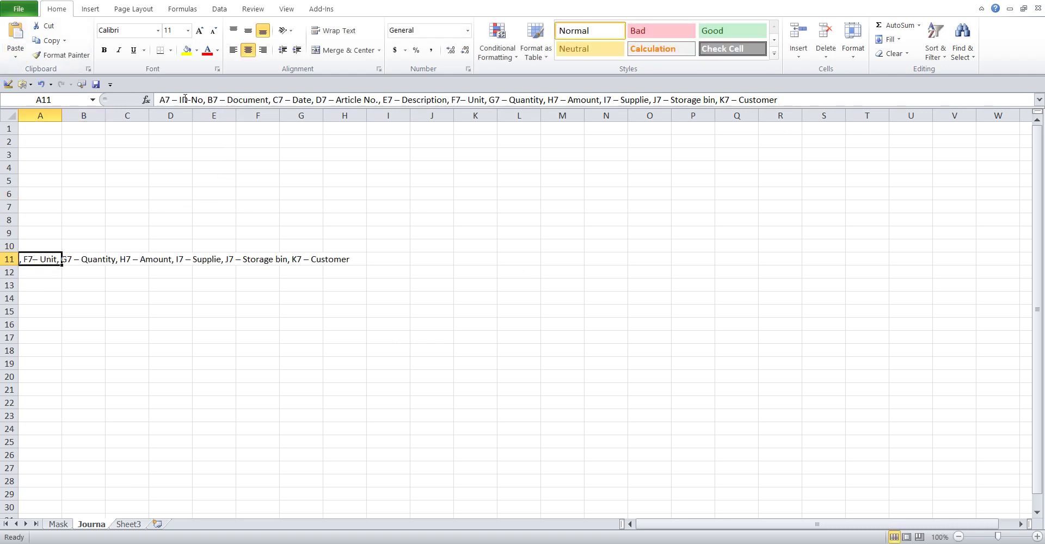
Cut ID-No and Document from A11 into cells A7 and B7.
left_click_drag(179, 99, 203, 100)
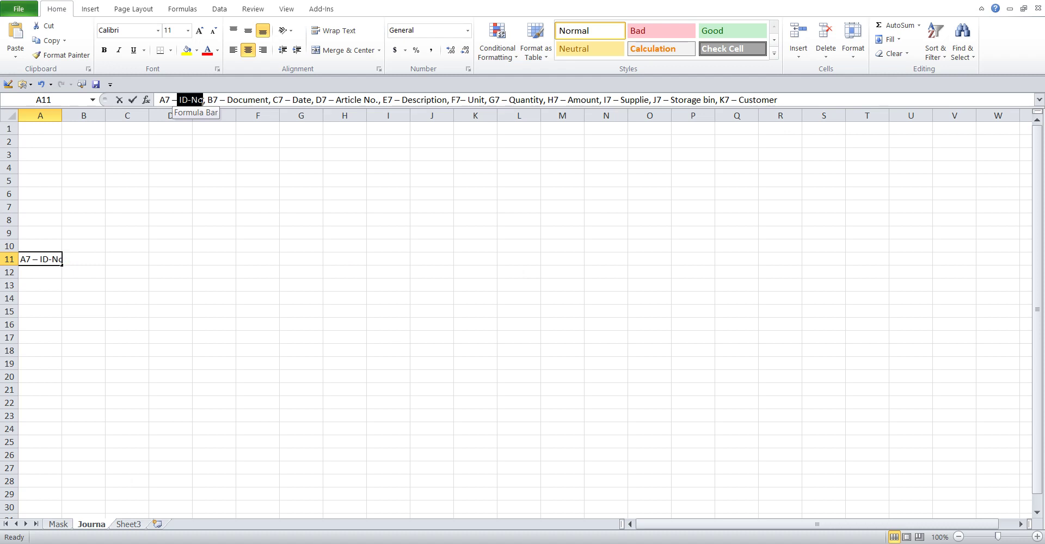
left_click(48, 29)
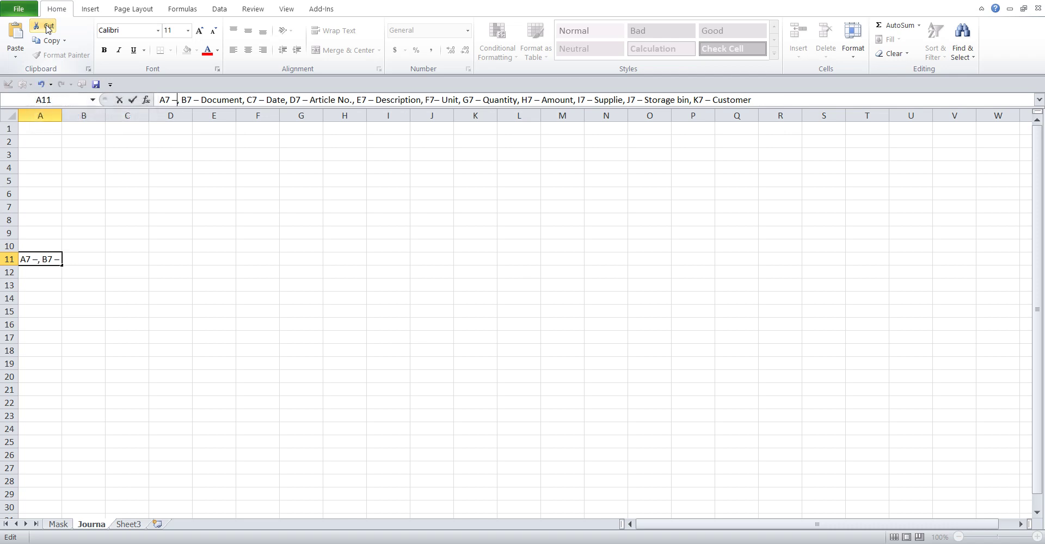
left_click(36, 207)
left_click(166, 101)
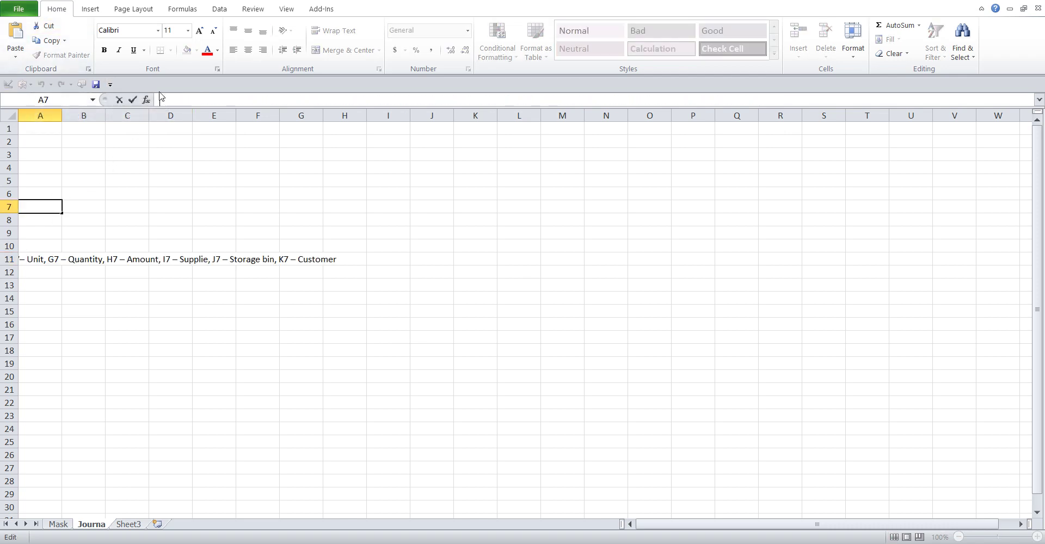
left_click(17, 31)
left_click(25, 260)
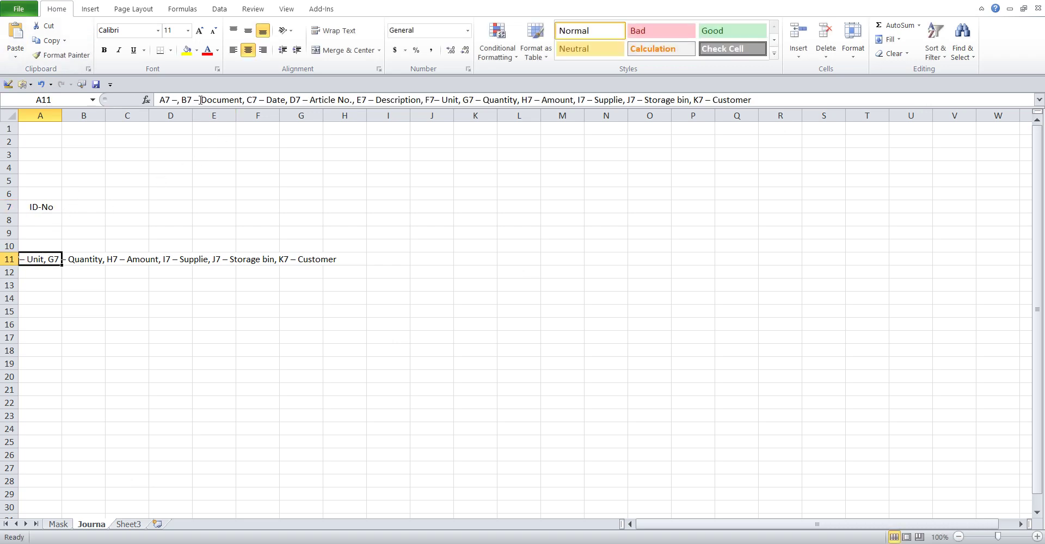
left_click_drag(200, 99, 243, 100)
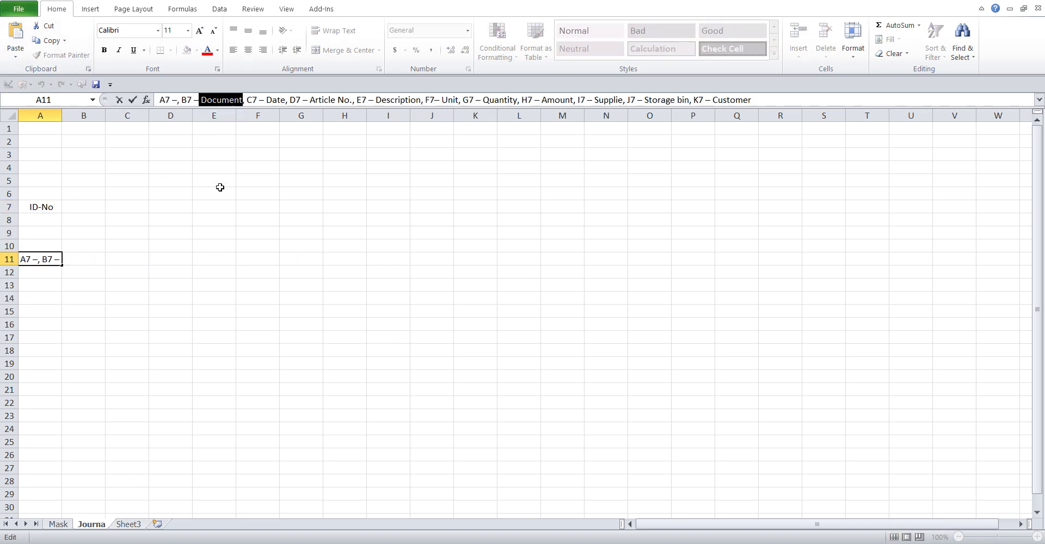
left_click(44, 26)
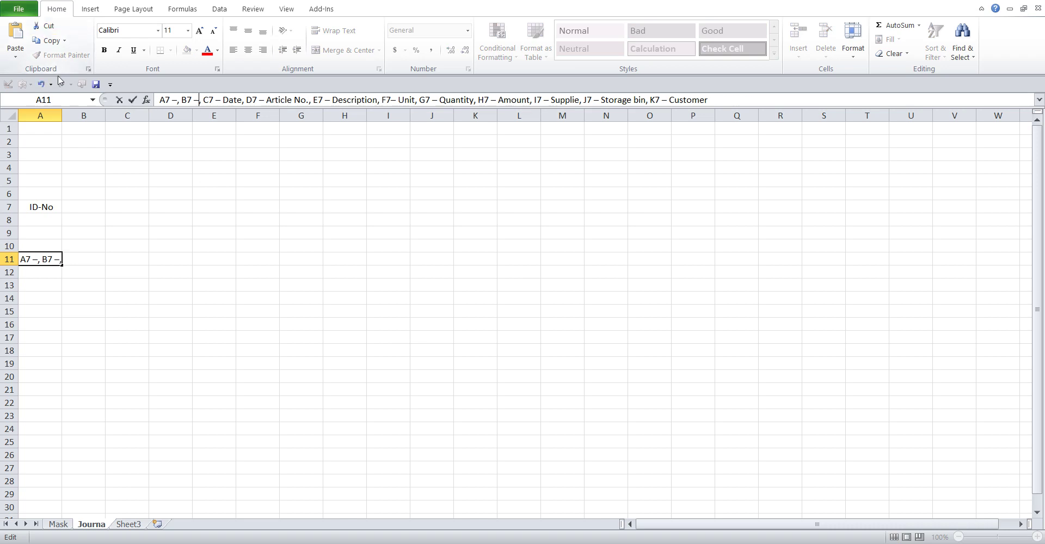
left_click(86, 206)
left_click(169, 100)
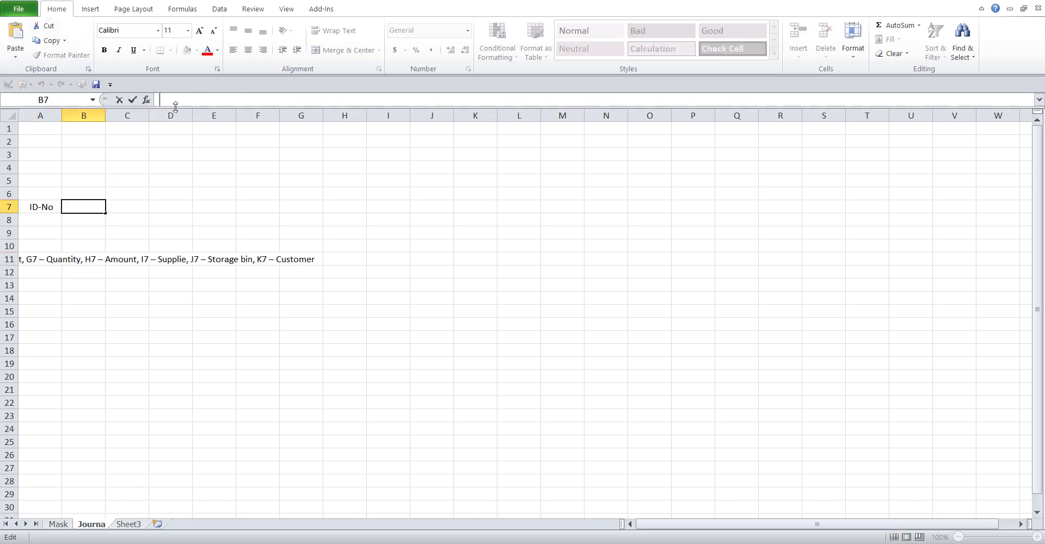
left_click(23, 31)
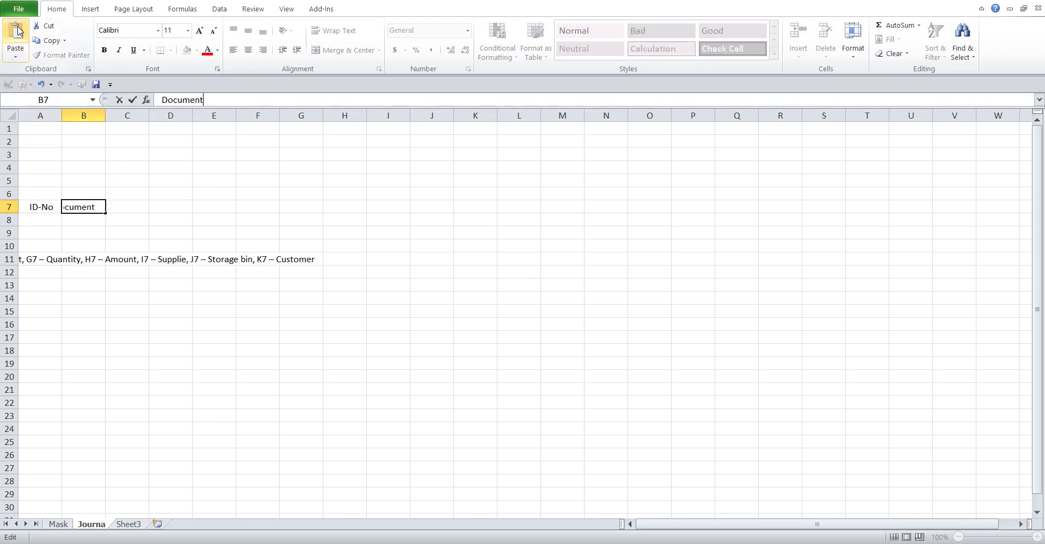
left_click(42, 260)
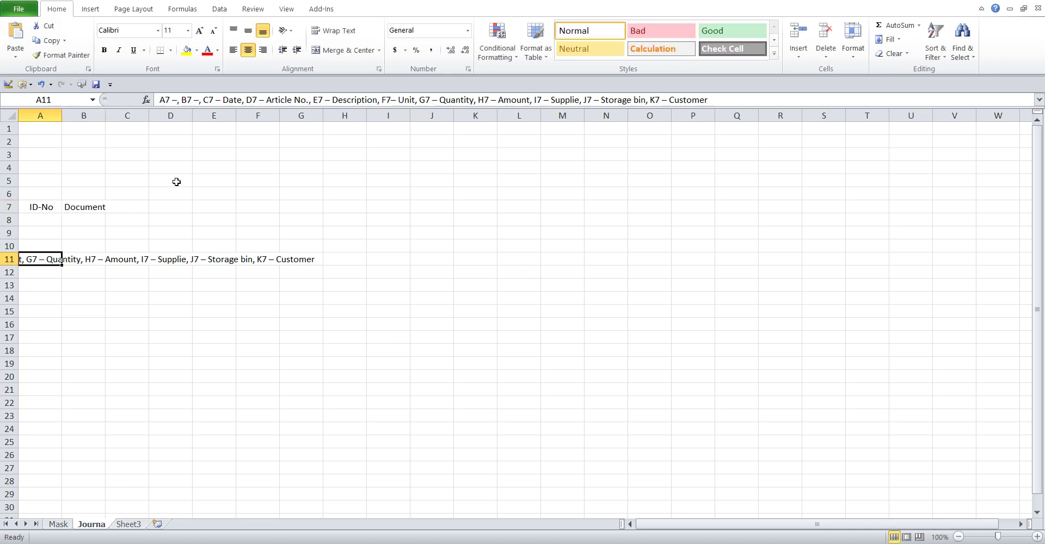
Cut Date and Article No. from A11 into cells C7 and D7.
left_click(222, 100)
left_click_drag(222, 100, 242, 101)
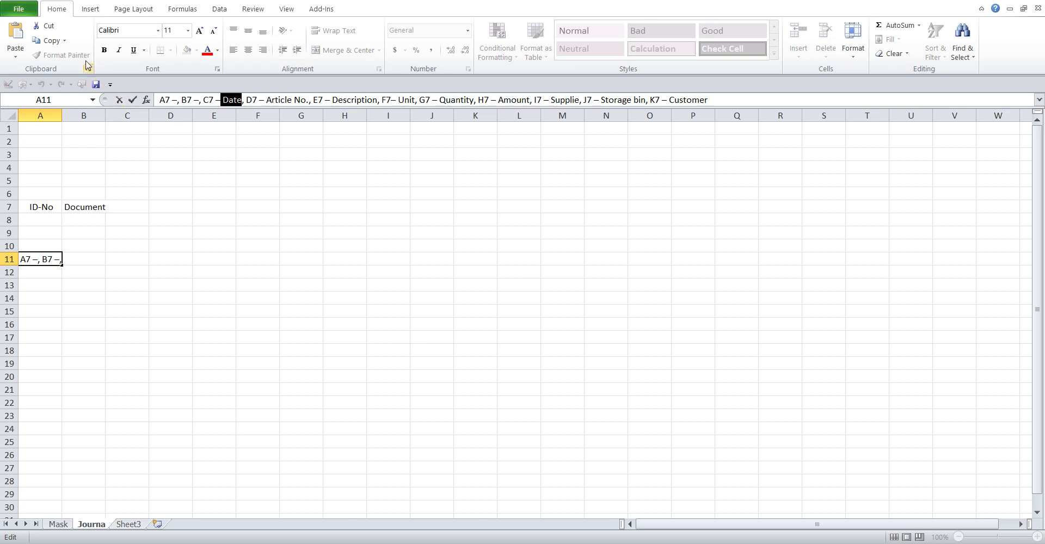
left_click(46, 25)
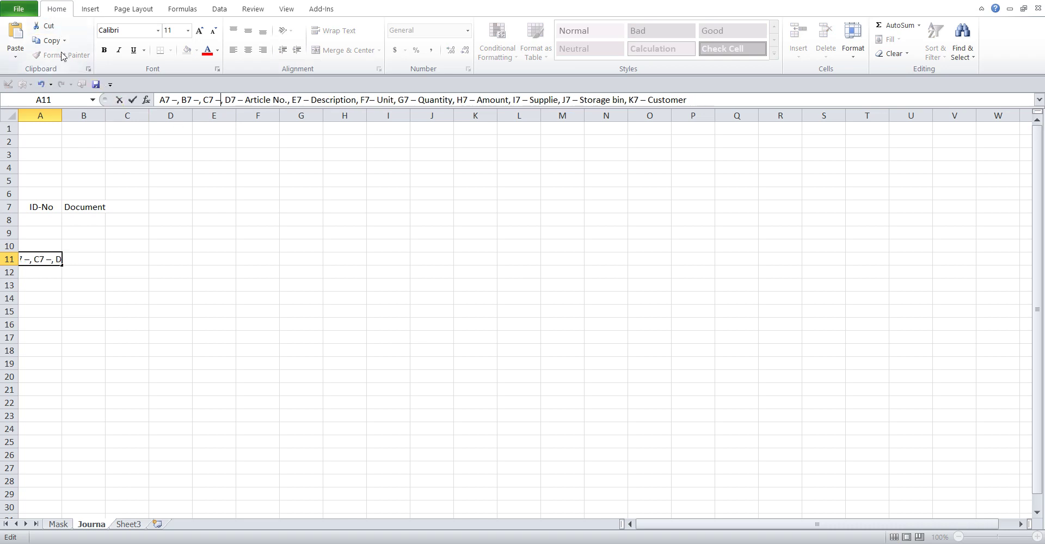
left_click(123, 207)
left_click(16, 33)
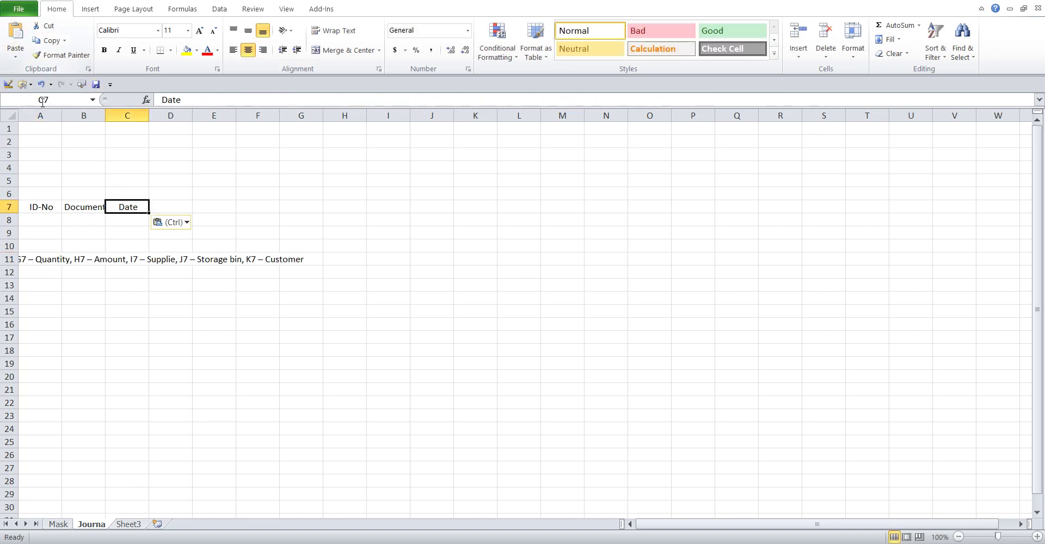
left_click(47, 257)
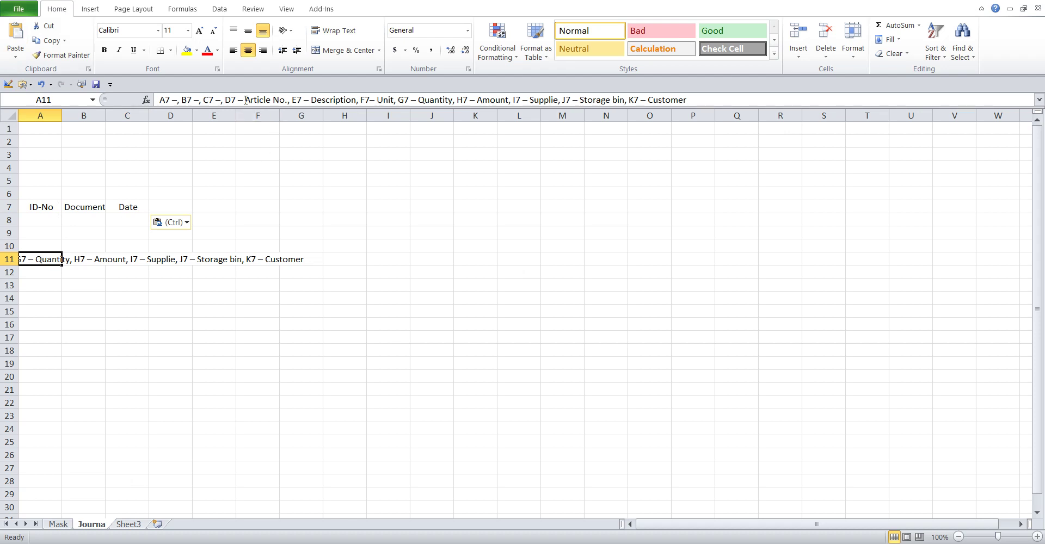
left_click_drag(245, 100, 280, 116)
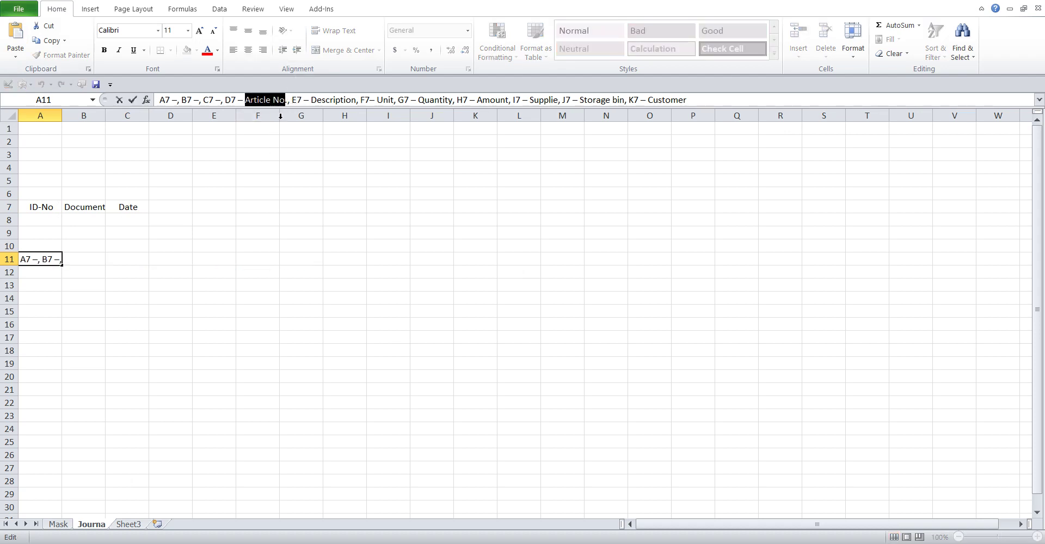
left_click(250, 100)
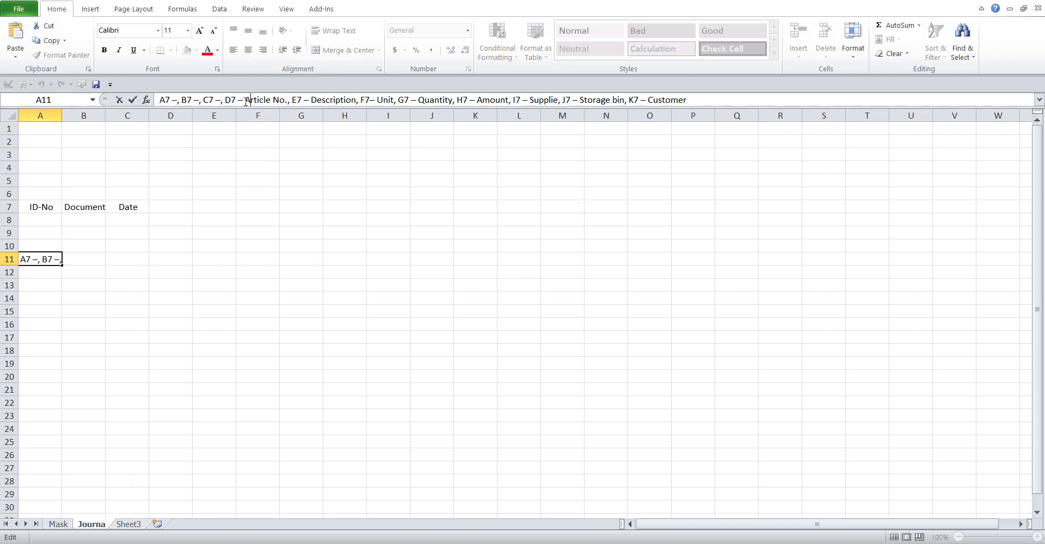
mouse_move(247, 102)
left_mouse_down()
mouse_move(294, 104)
mouse_move(277, 140)
left_mouse_up()
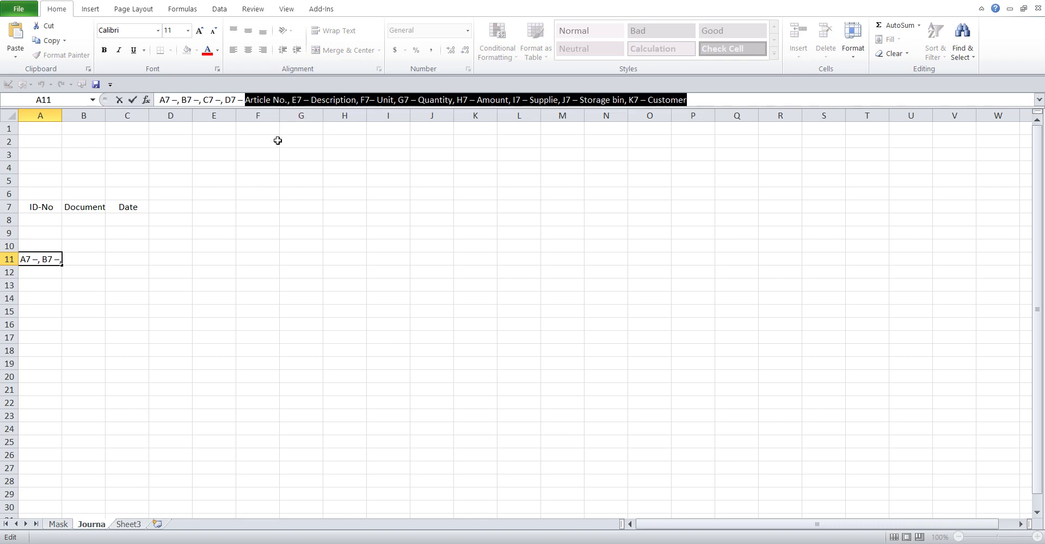
left_click(270, 101)
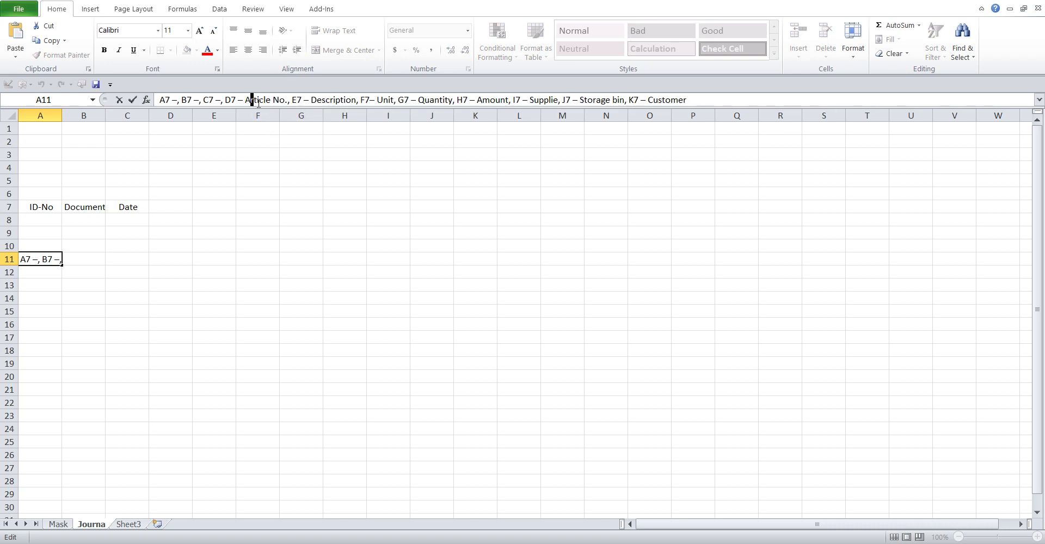
left_click_drag(258, 104, 294, 99)
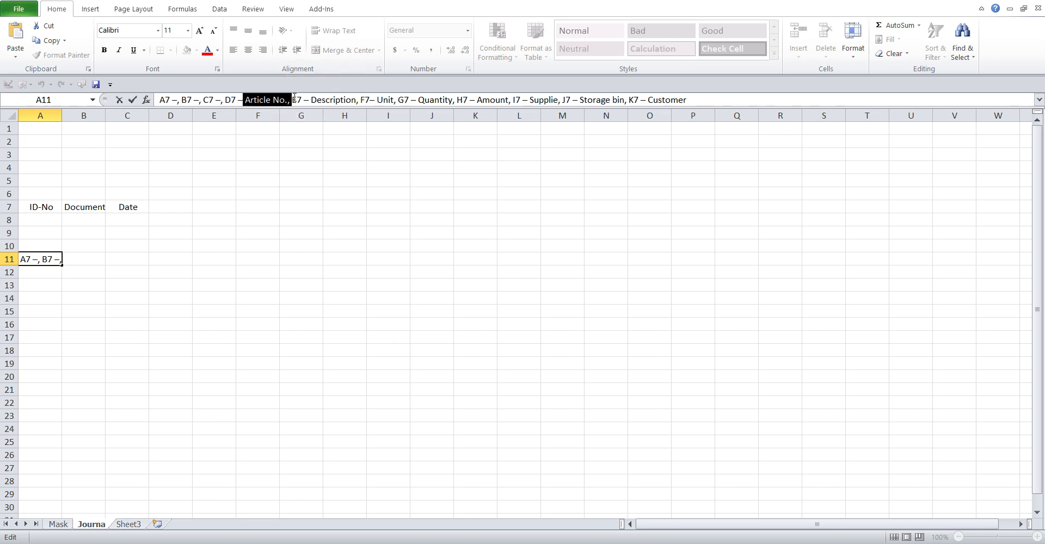
left_click(47, 25)
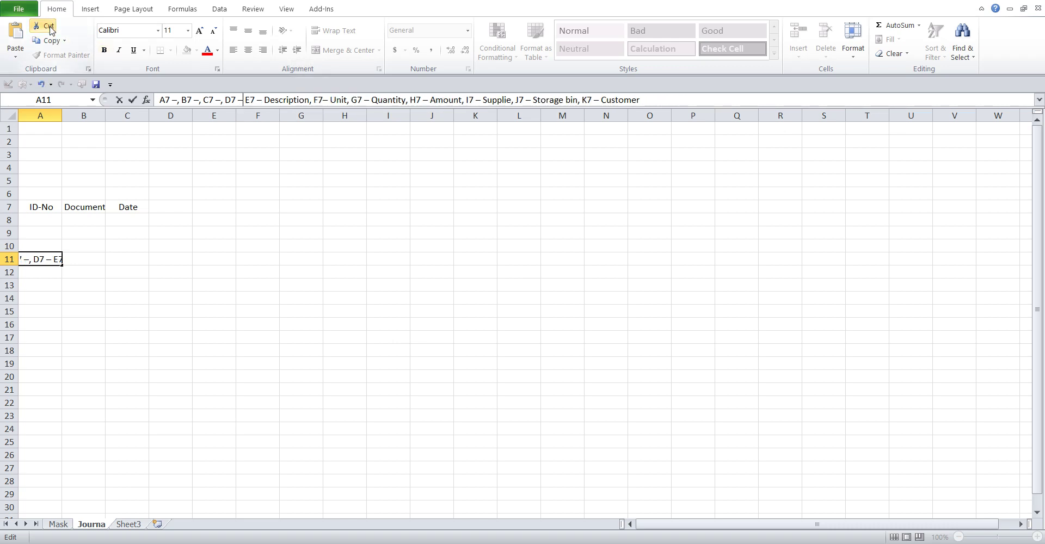
left_click(166, 204)
key("F2")
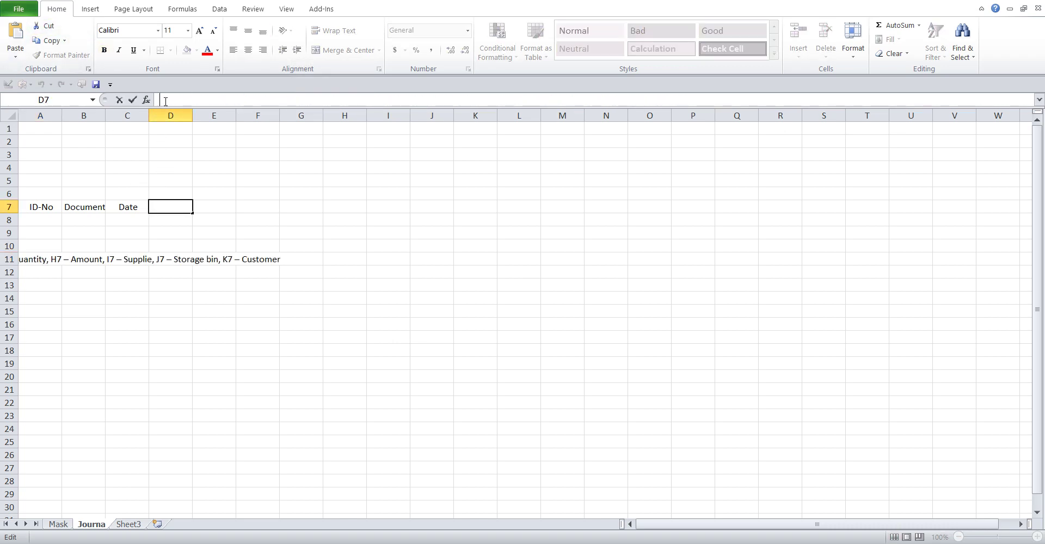
left_click(19, 31)
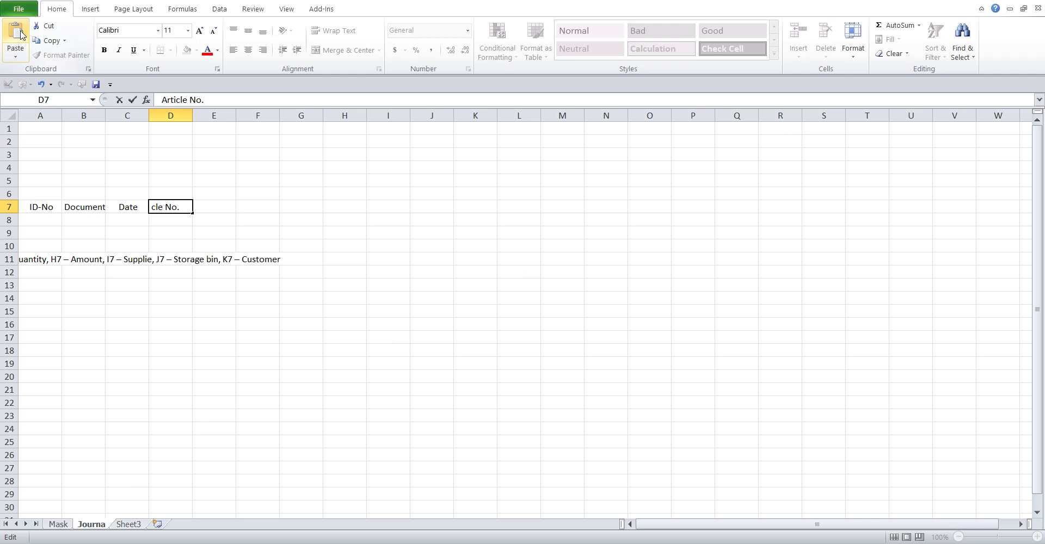
left_click(38, 263)
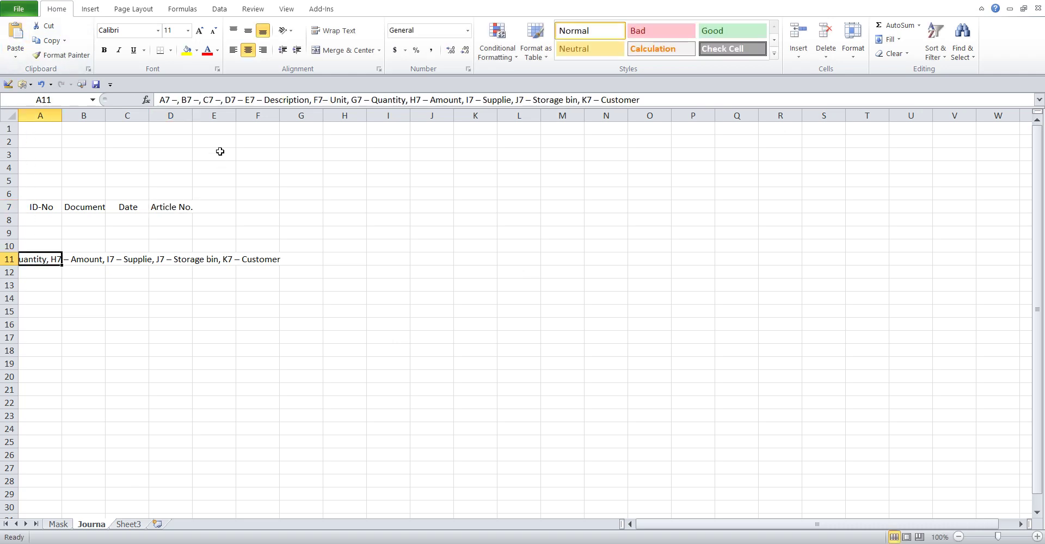
Cut Description from the A11 list into cell E7.
left_click_drag(265, 101, 311, 101)
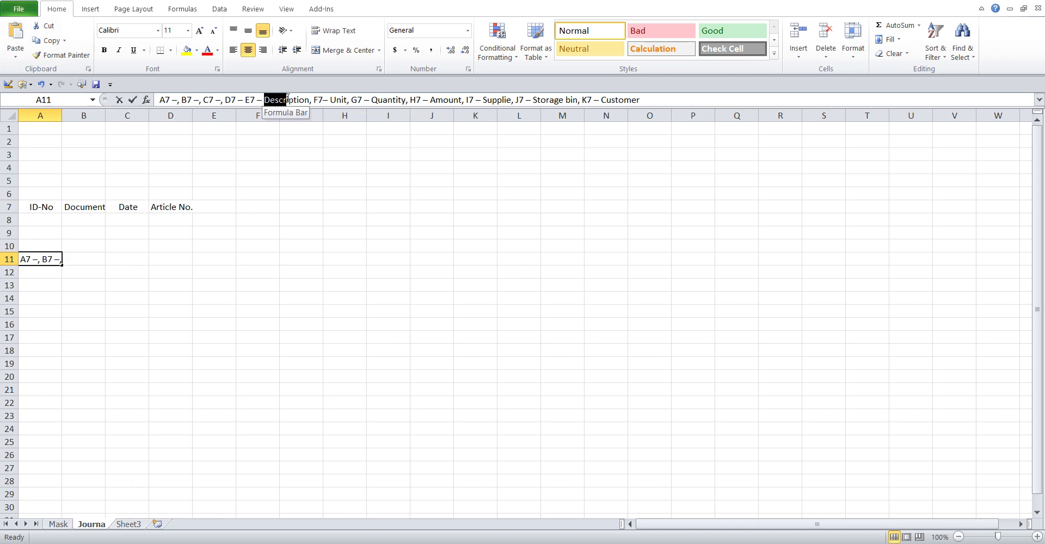
left_click(40, 28)
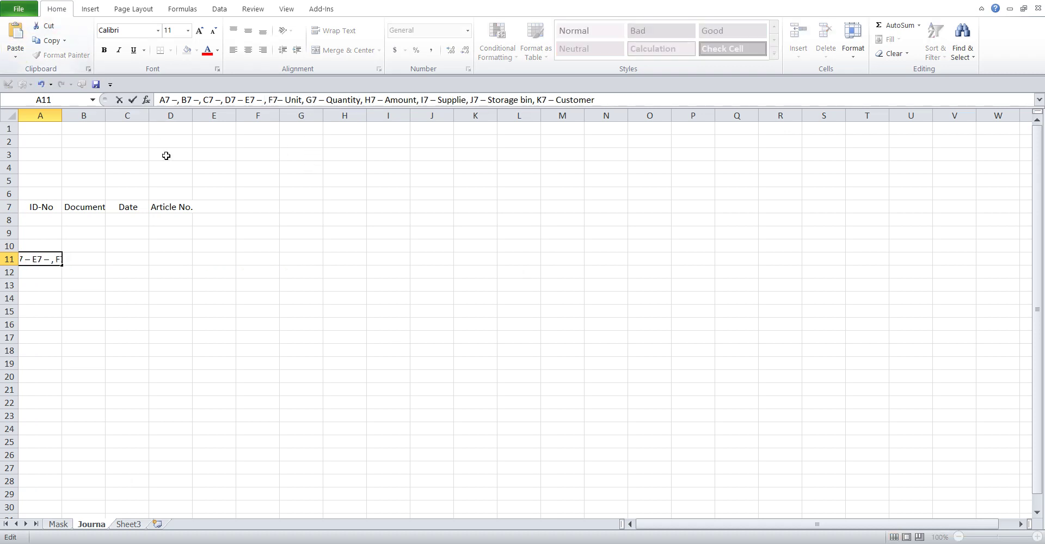
left_click(220, 207)
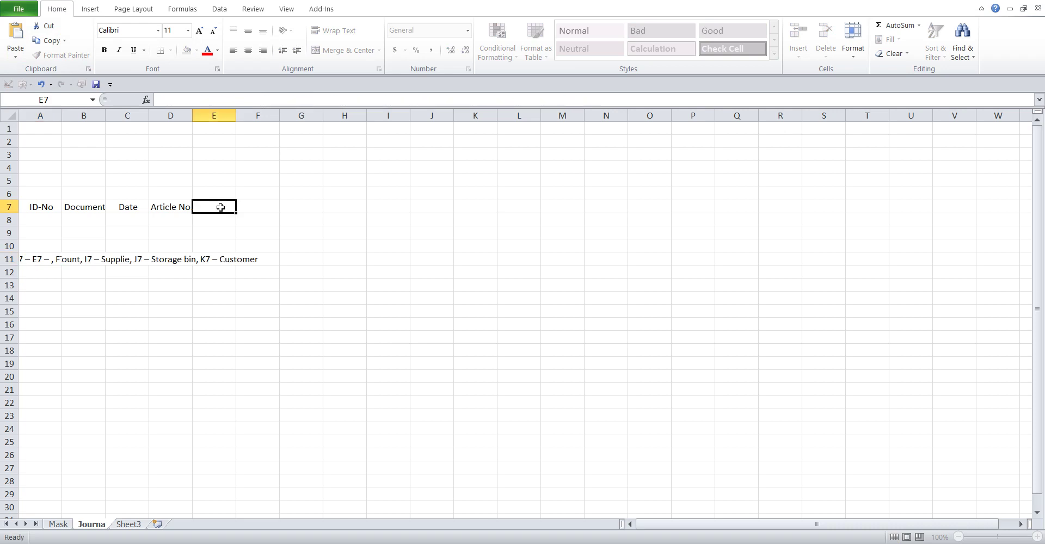
left_click(168, 99)
left_click(15, 33)
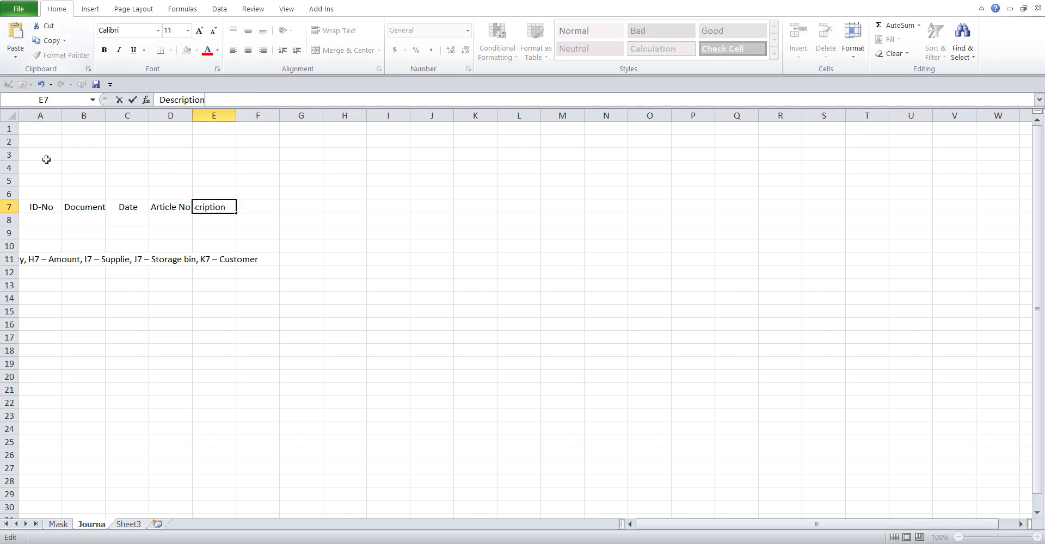
left_click(26, 261)
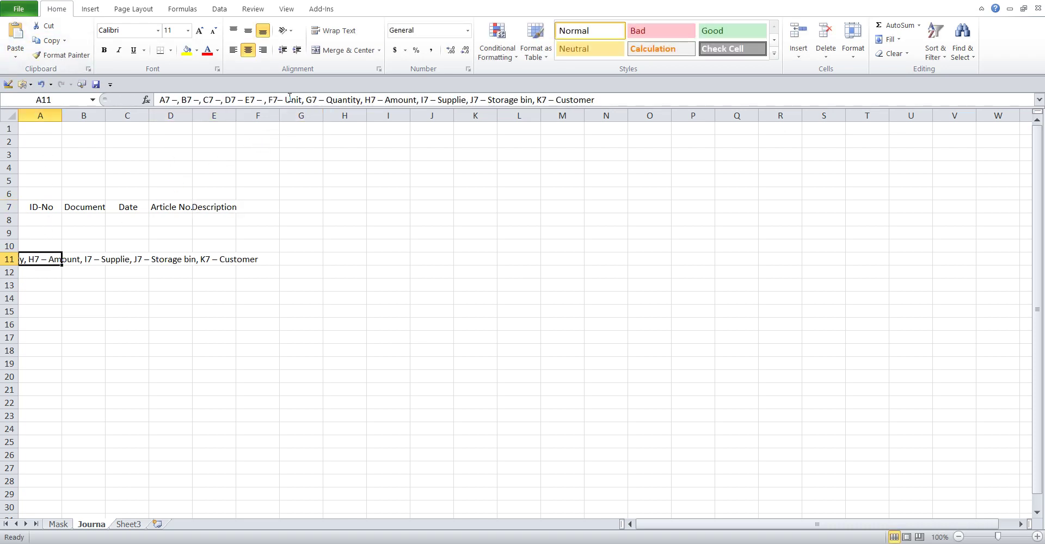
Cut Unit and Quantity from A11 into cells F7 and G7.
left_click_drag(284, 99, 299, 100)
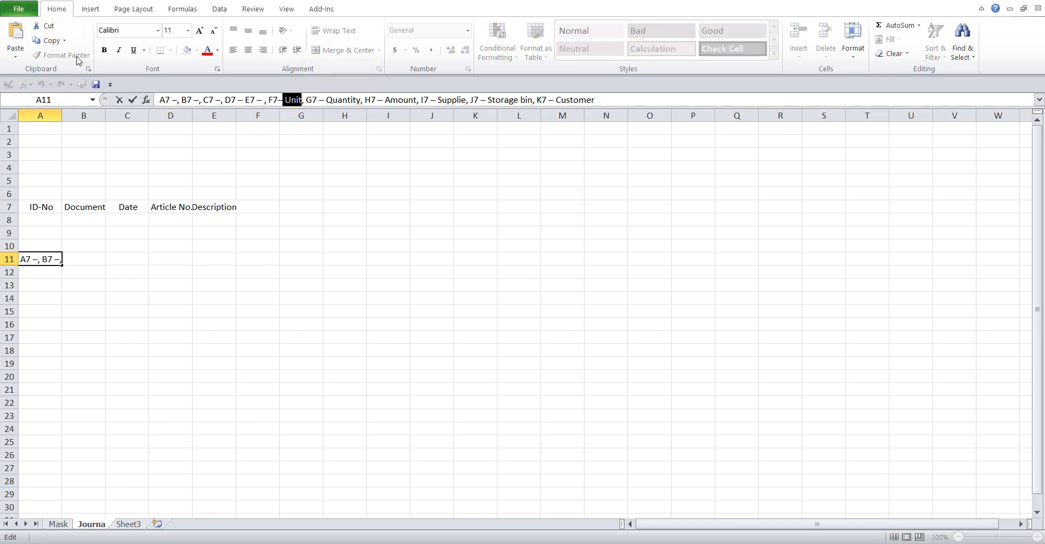
left_click(48, 29)
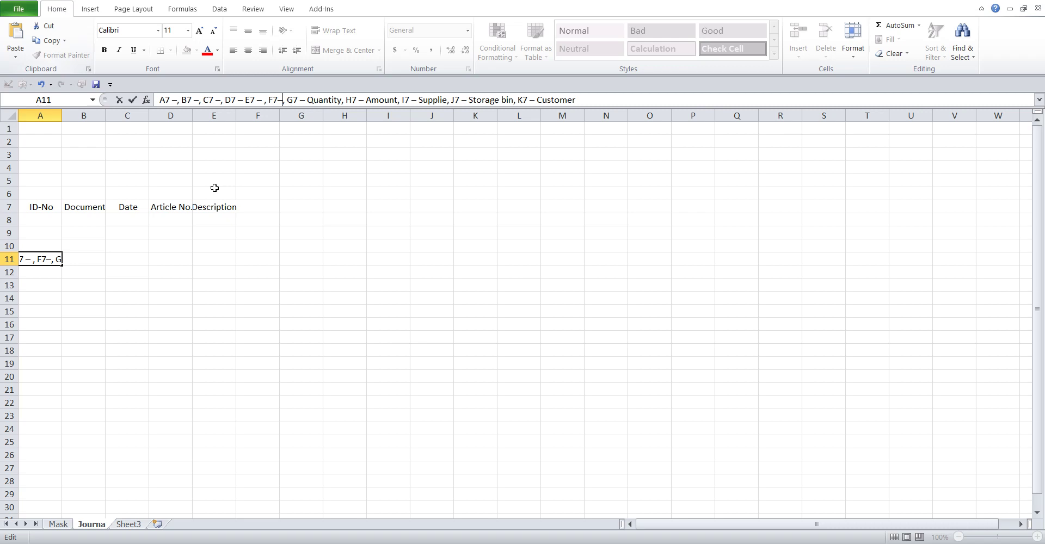
left_click(248, 206)
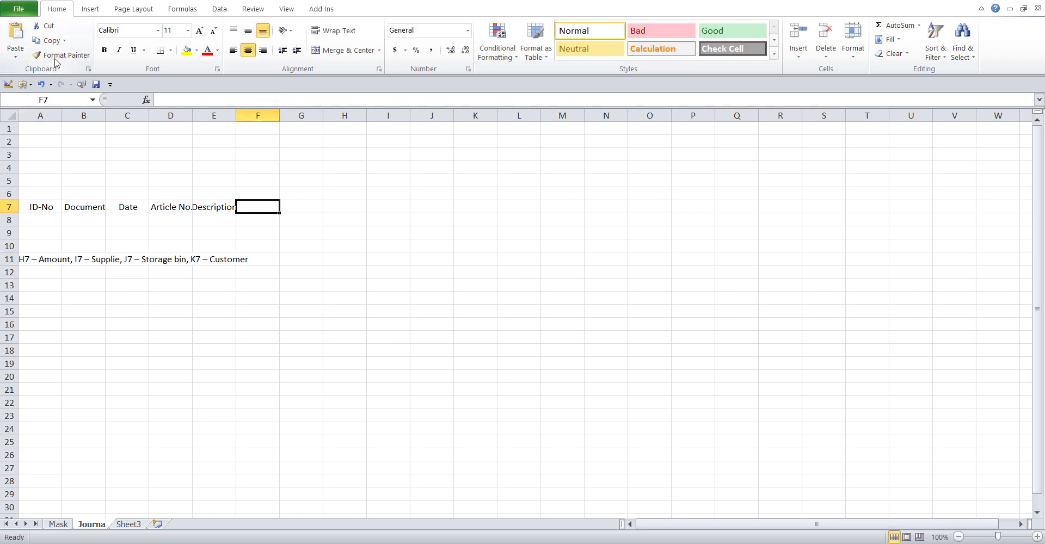
left_click(173, 98)
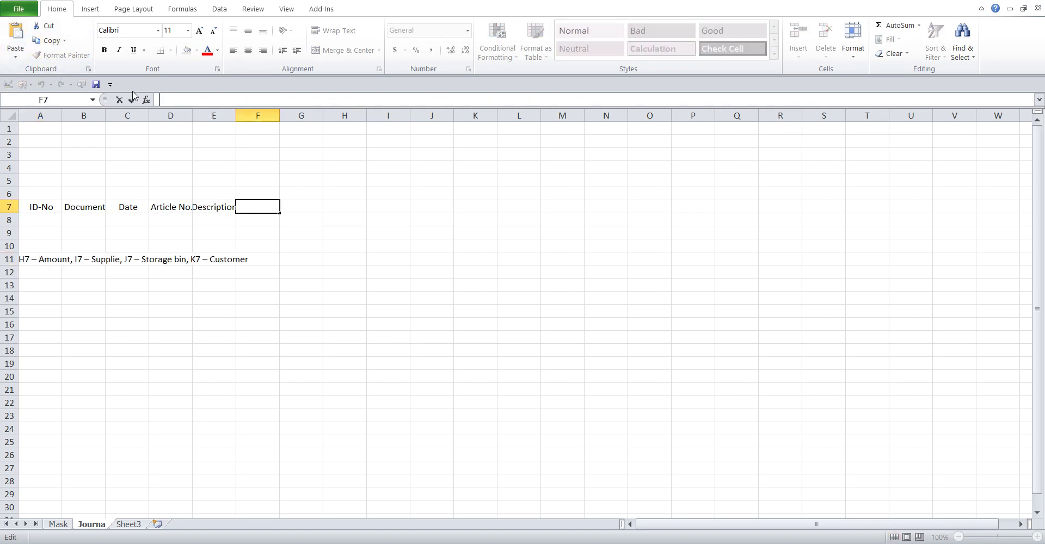
left_click(19, 30)
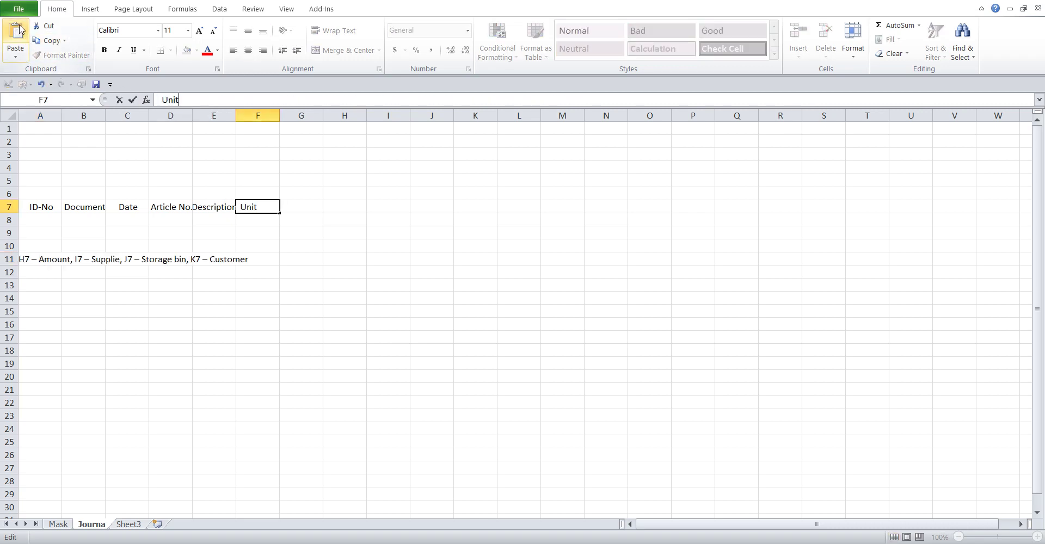
left_click(34, 259)
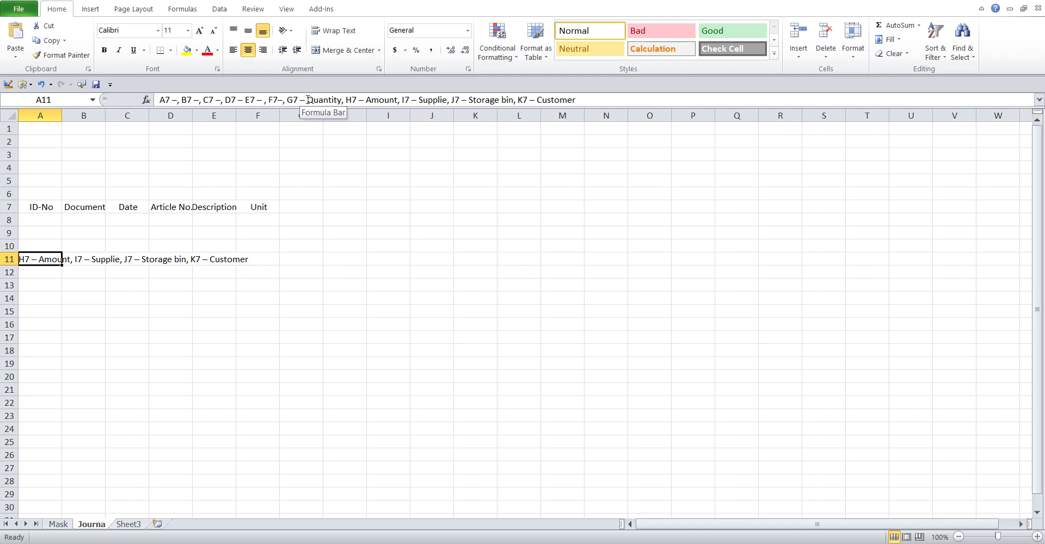
left_click_drag(308, 100, 342, 99)
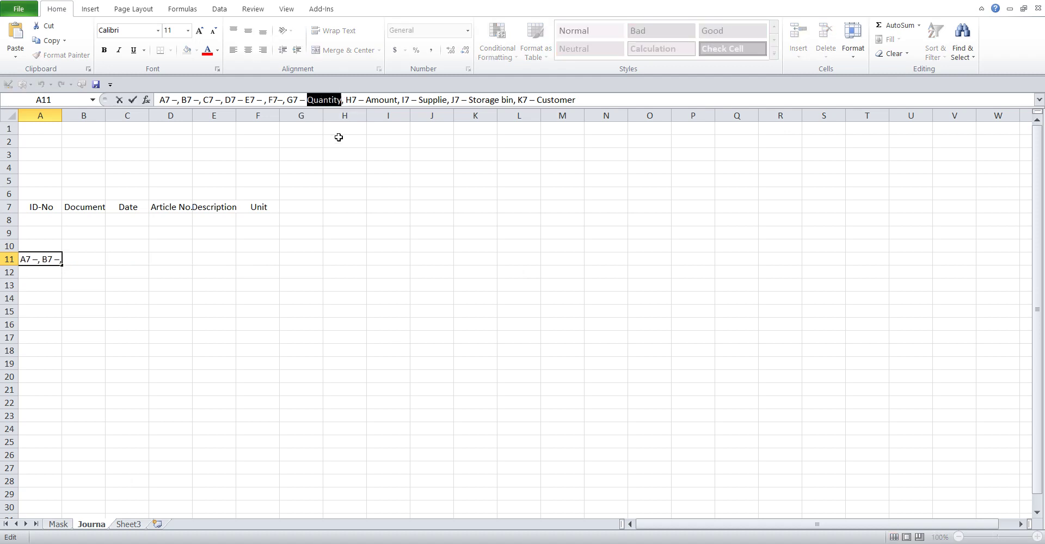
left_click(45, 28)
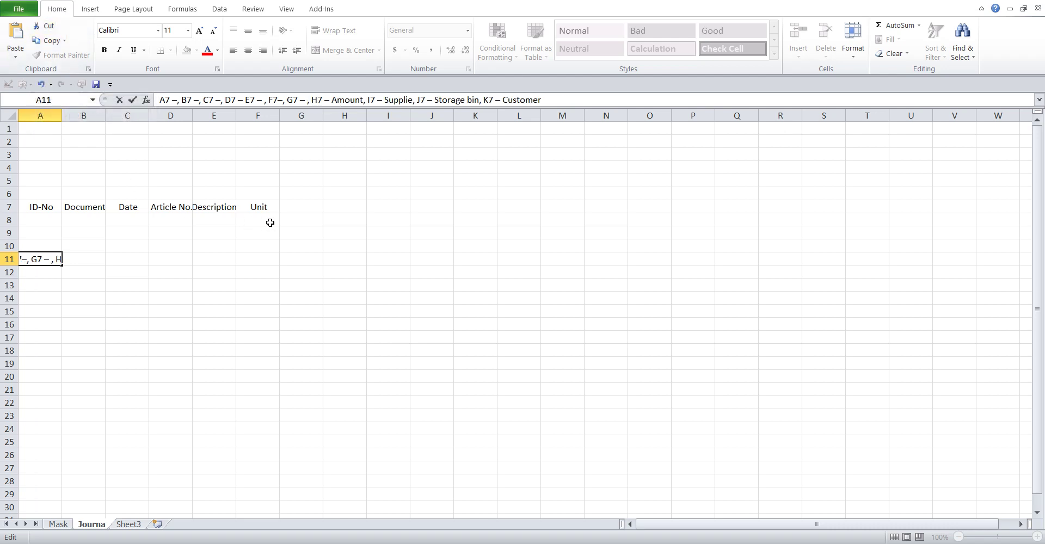
left_click(294, 207)
left_click(164, 99)
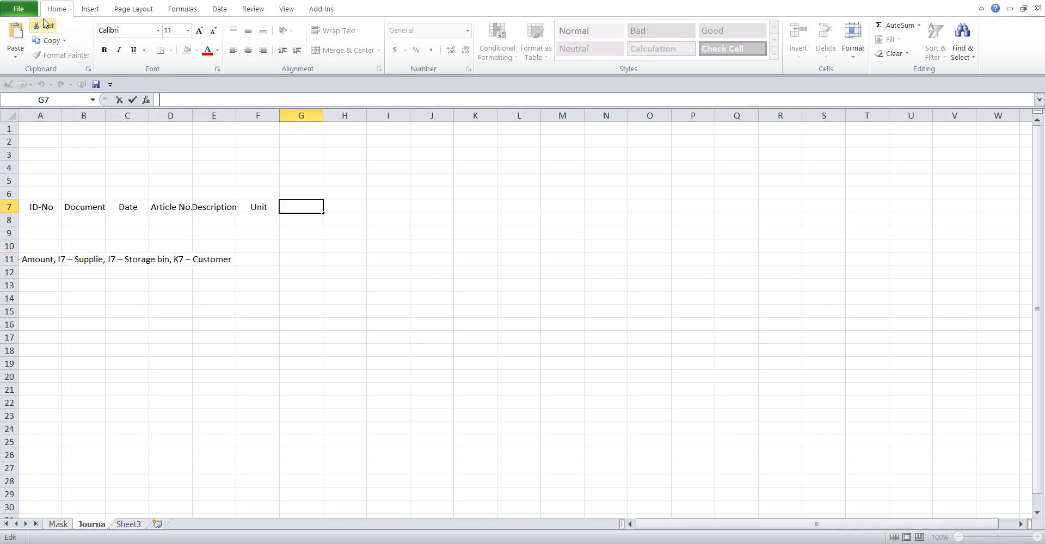
left_click(15, 32)
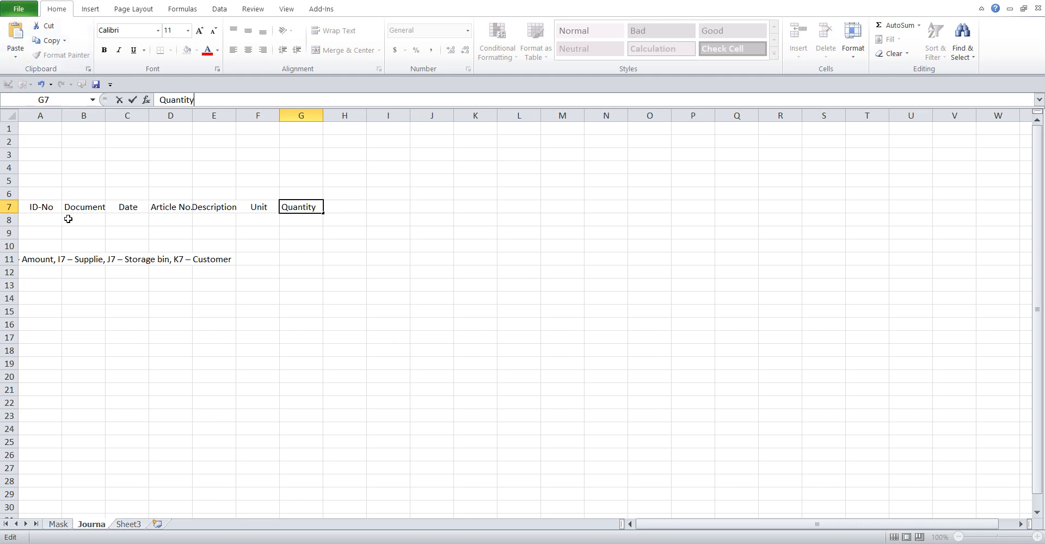
left_click(46, 259)
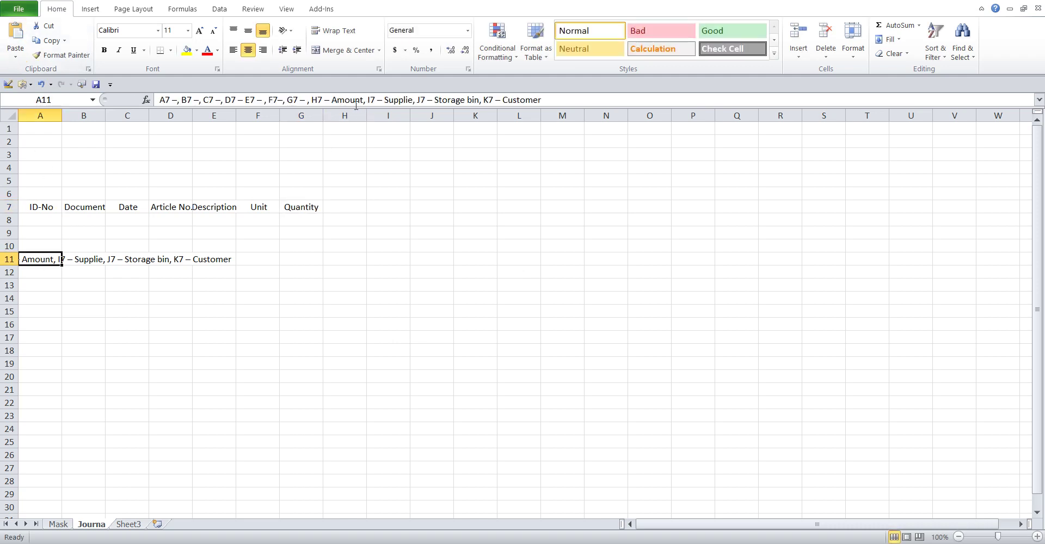
Cut Amount and Supplie from the A11 list into cells H7 and I7.
left_click_drag(332, 100, 365, 100)
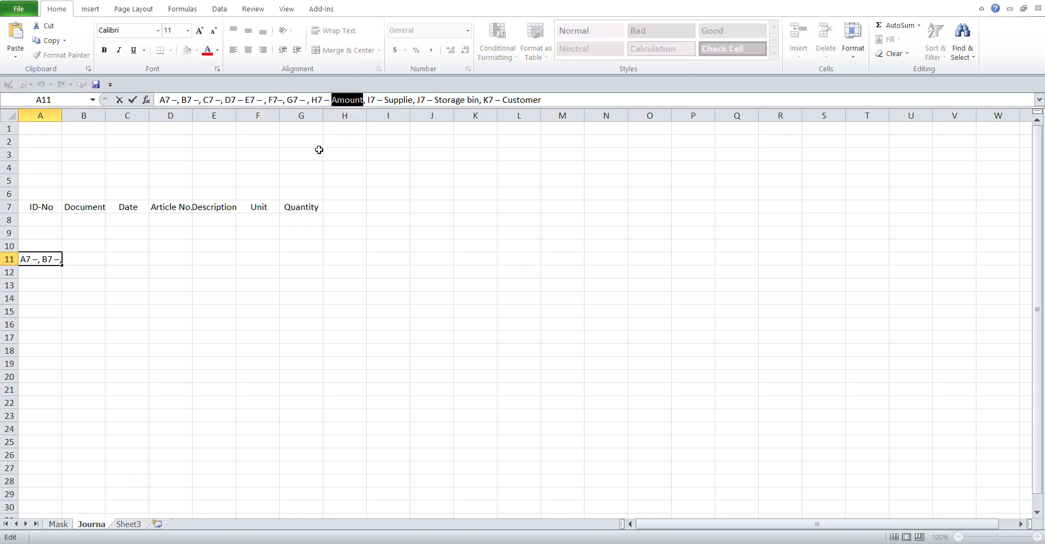
left_click(45, 26)
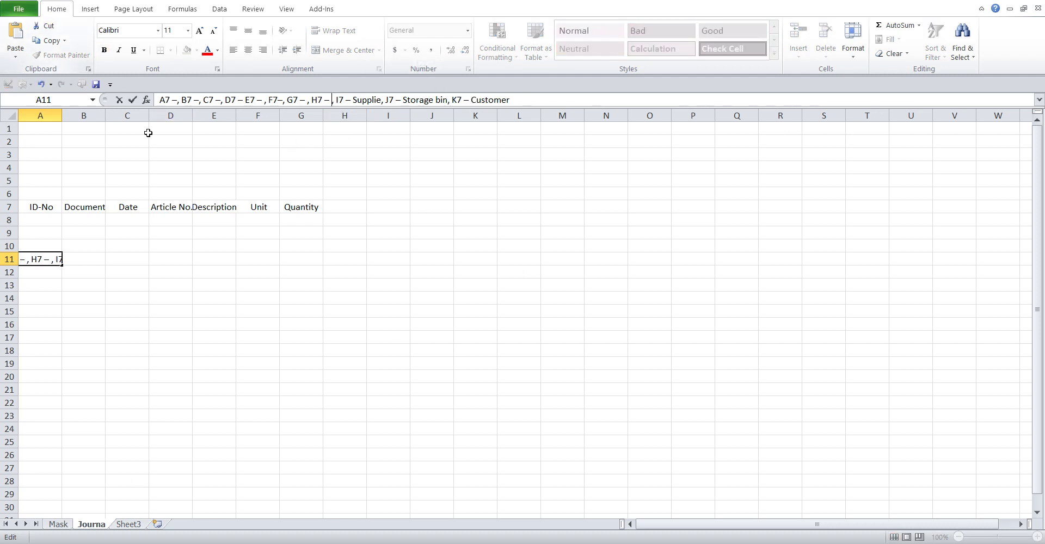
left_click(336, 208)
left_click(176, 98)
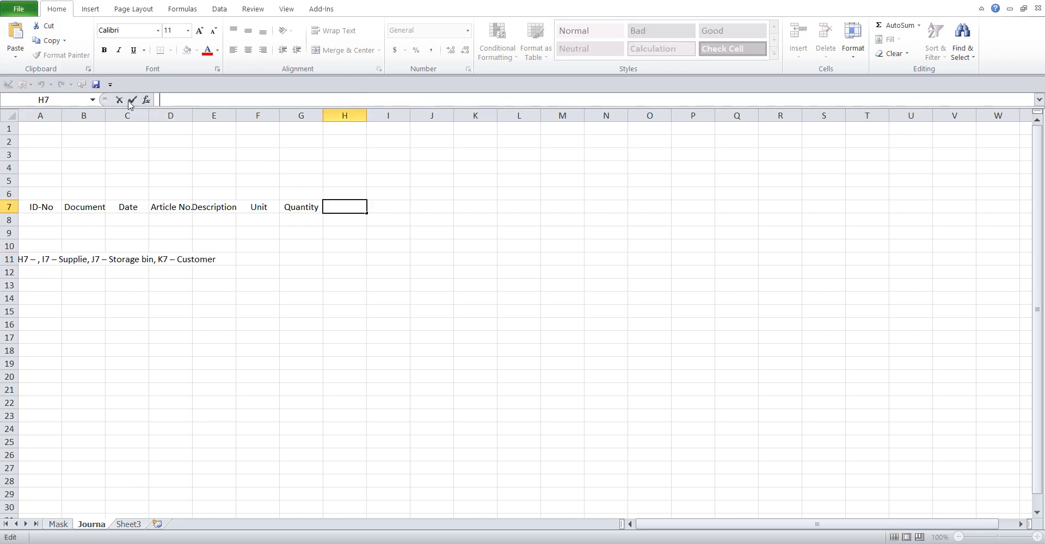
left_click(16, 34)
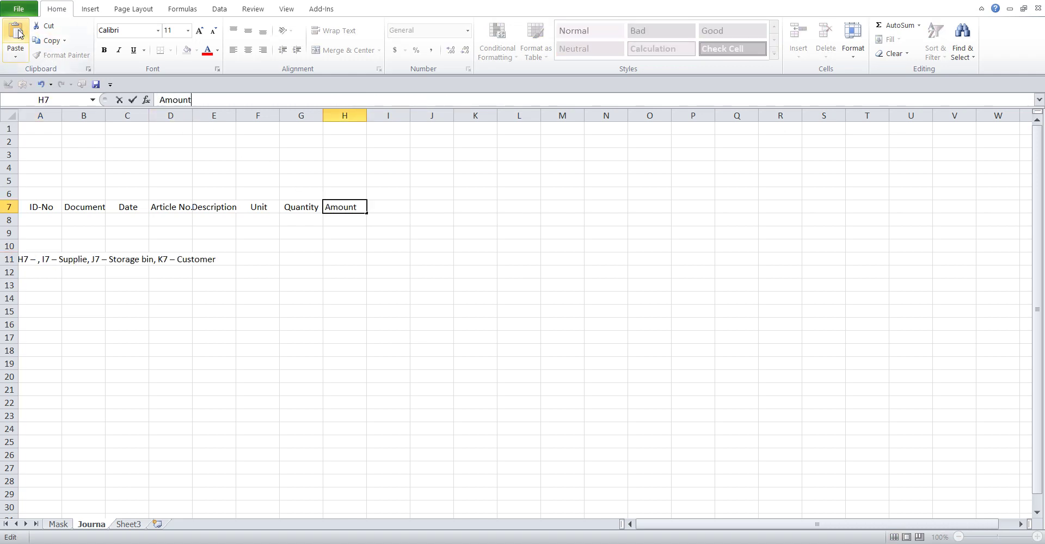
left_click(27, 257)
left_click_drag(354, 100, 390, 100)
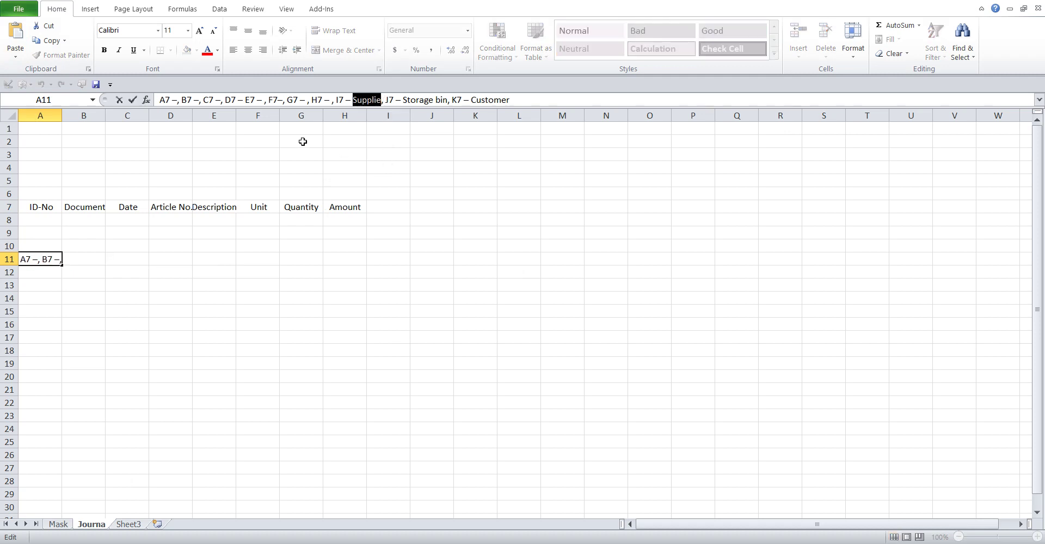
left_click(44, 26)
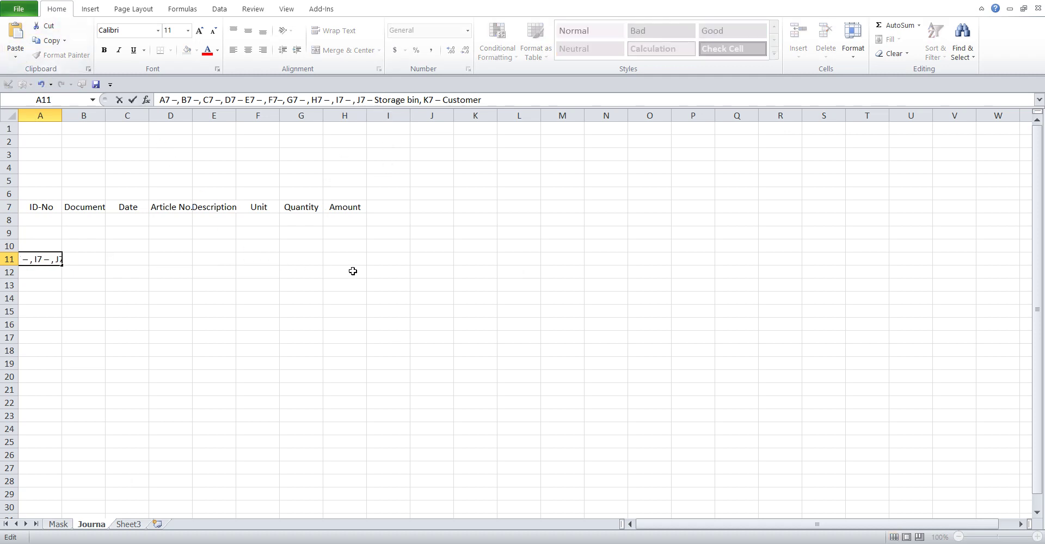
left_click(384, 208)
left_click(164, 100)
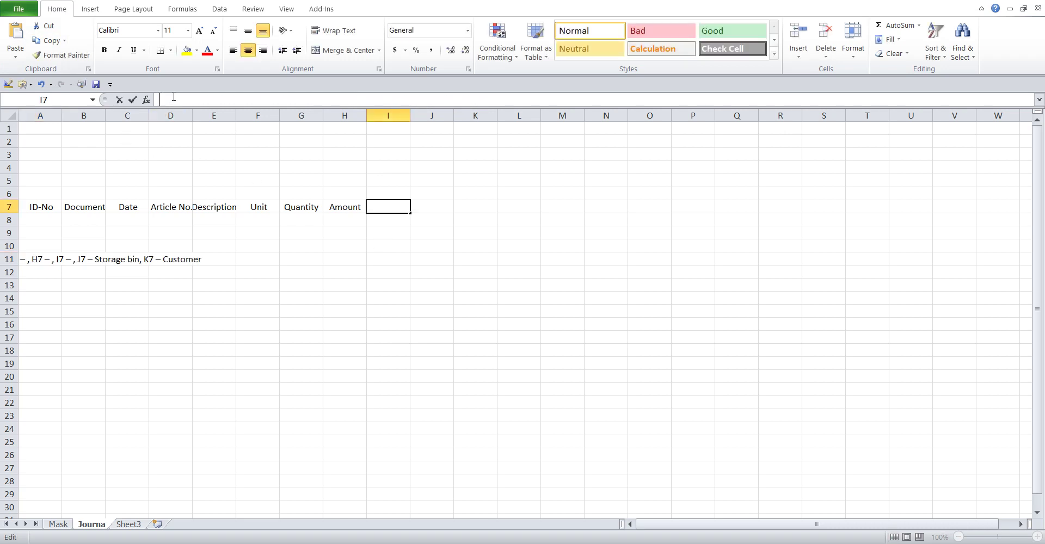
left_click(23, 28)
type("Supplie")
left_click(43, 260)
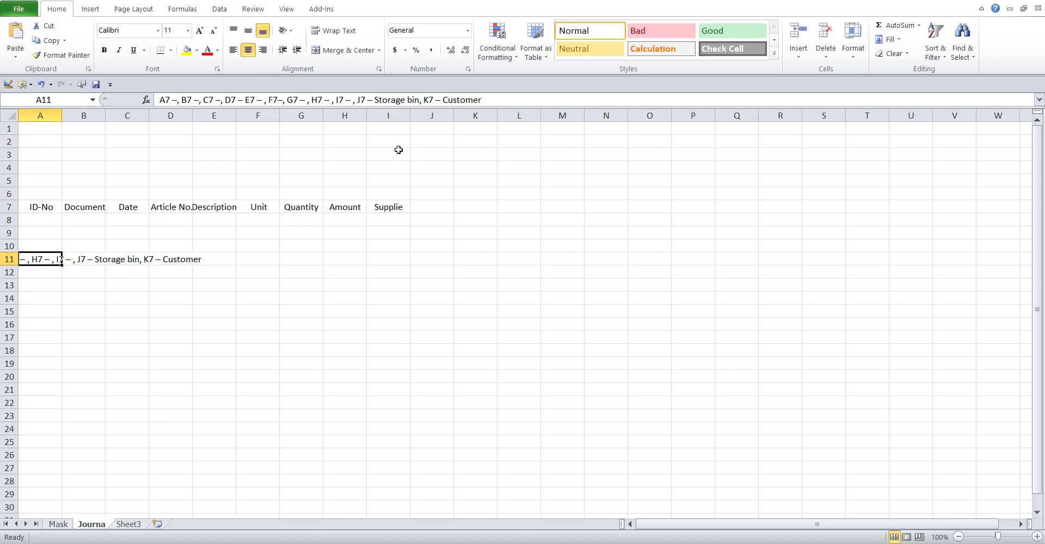
Move Storage bin into J7 and Customer into K7, then clear A11.
left_click_drag(373, 100, 422, 102)
left_click(401, 104)
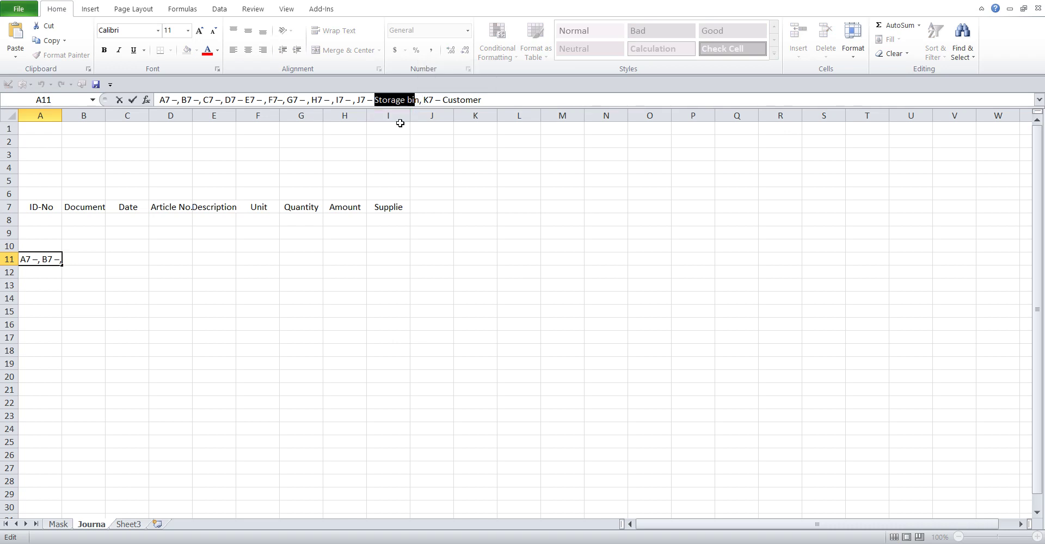
left_click_drag(376, 101, 424, 100)
left_click(47, 26)
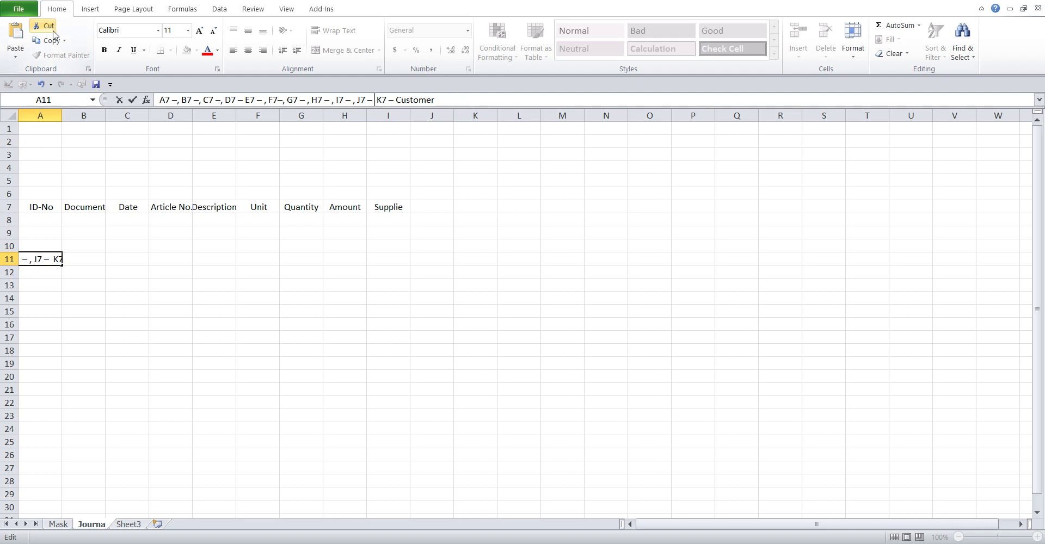
left_click(420, 207)
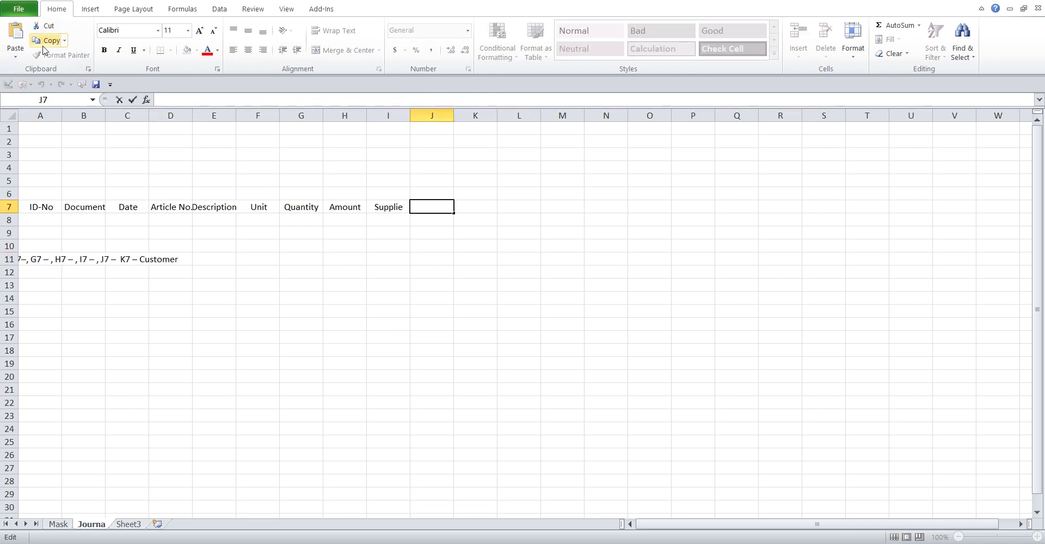
left_click(21, 32)
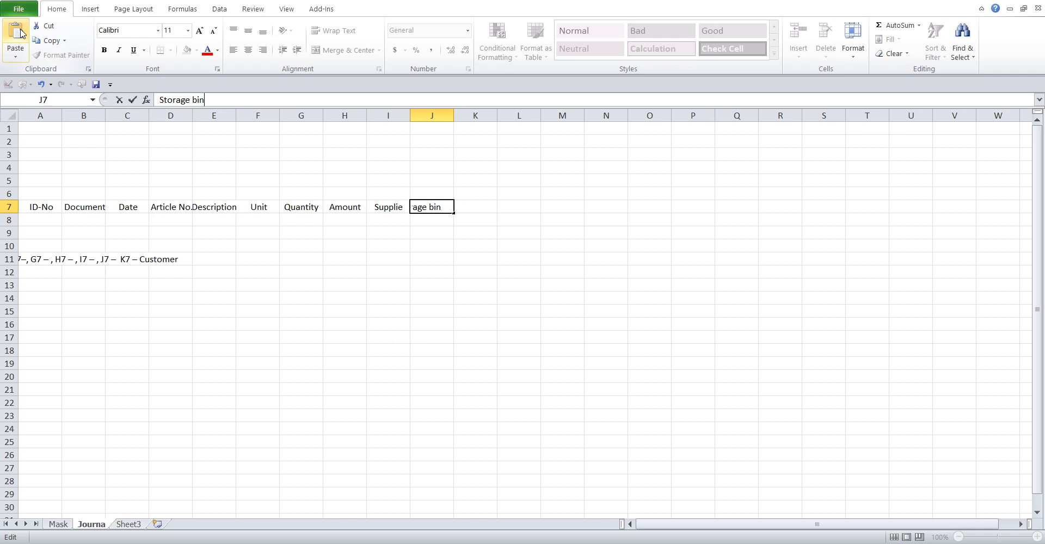
left_click(17, 258)
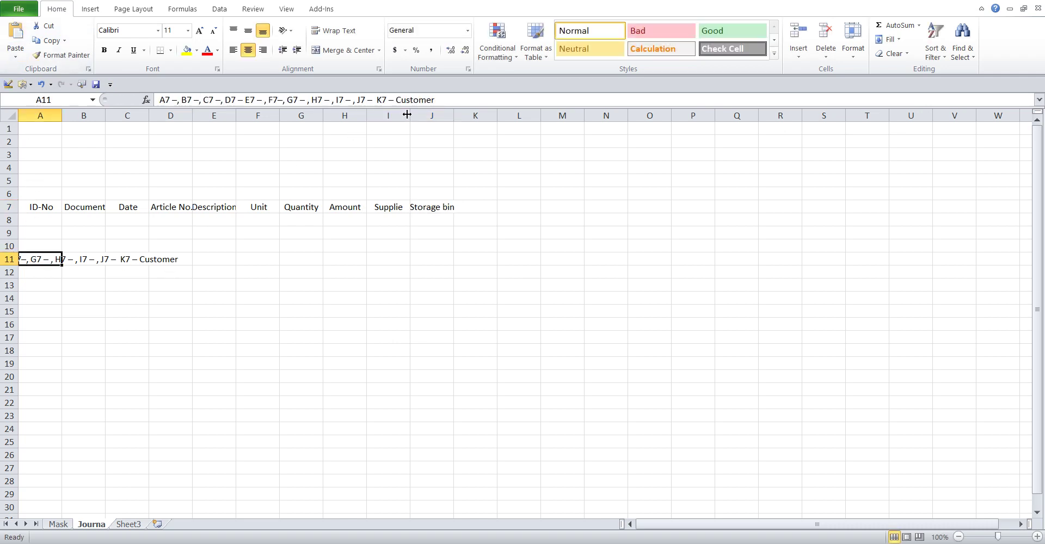
left_click_drag(397, 100, 436, 101)
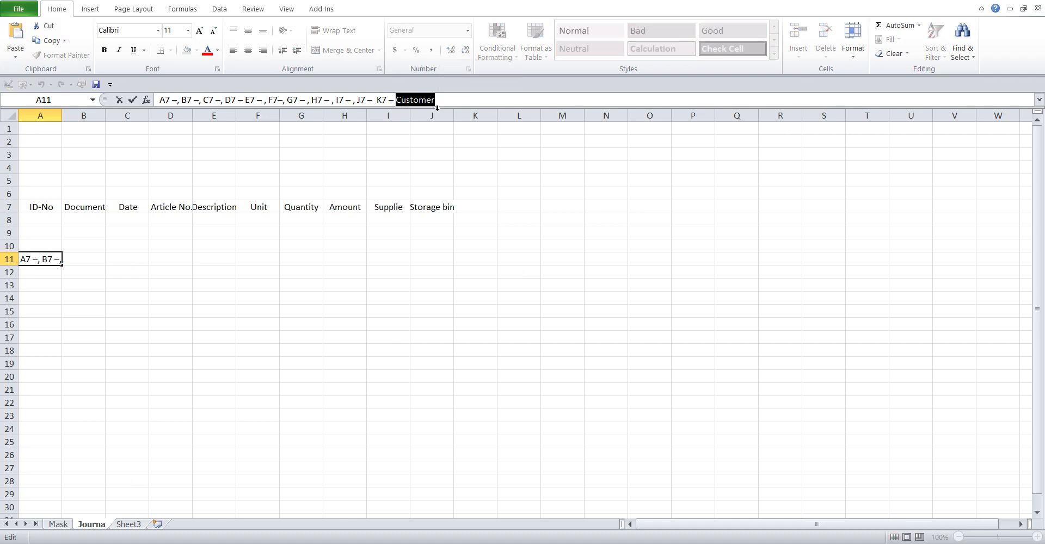
left_click(45, 26)
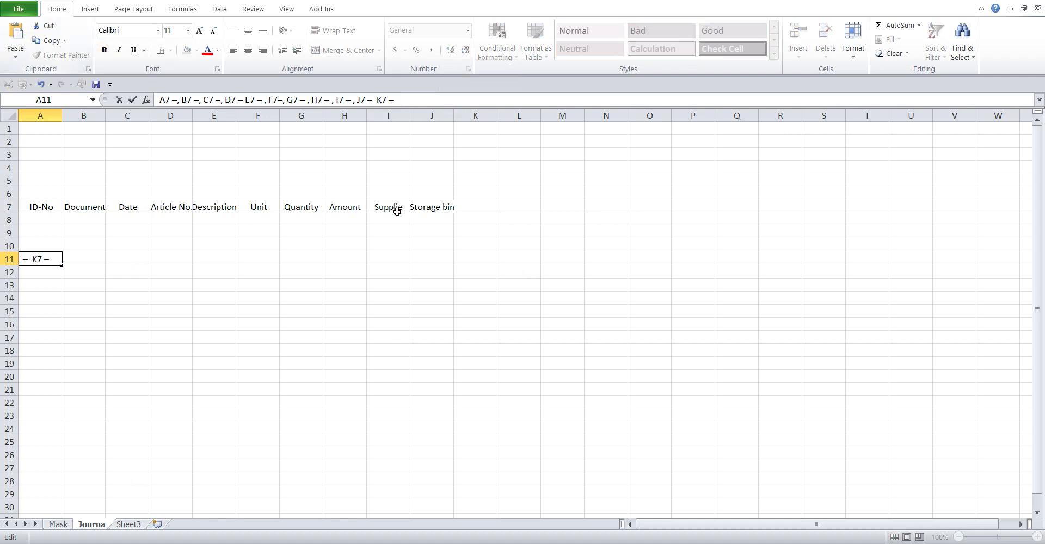
left_click(480, 209)
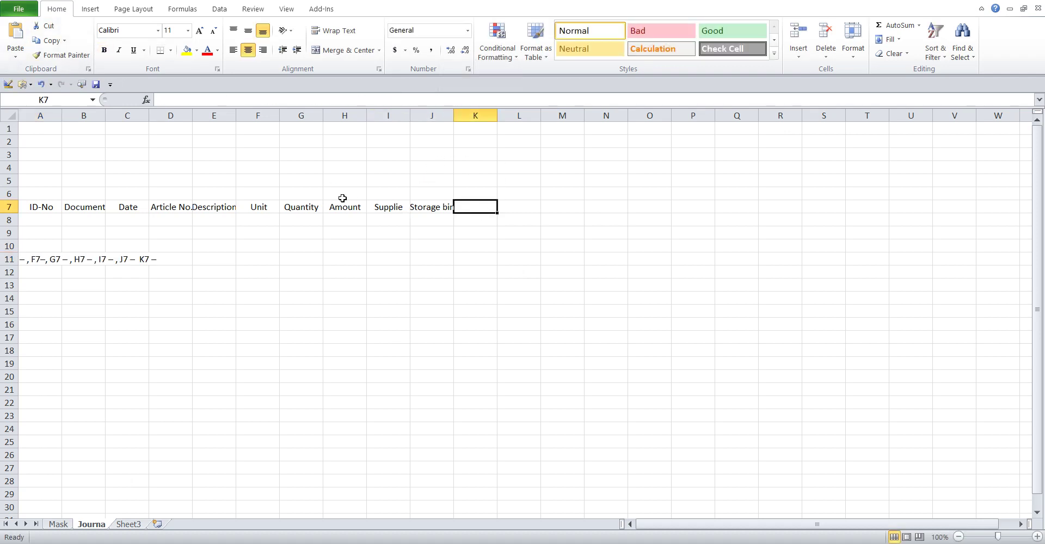
left_click(198, 102)
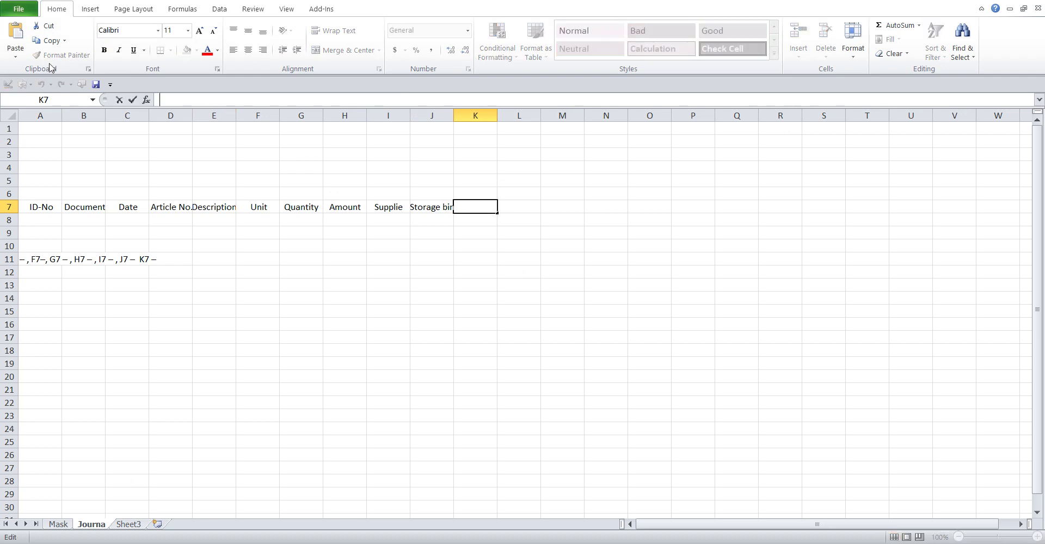
left_click(16, 33)
left_click(32, 260)
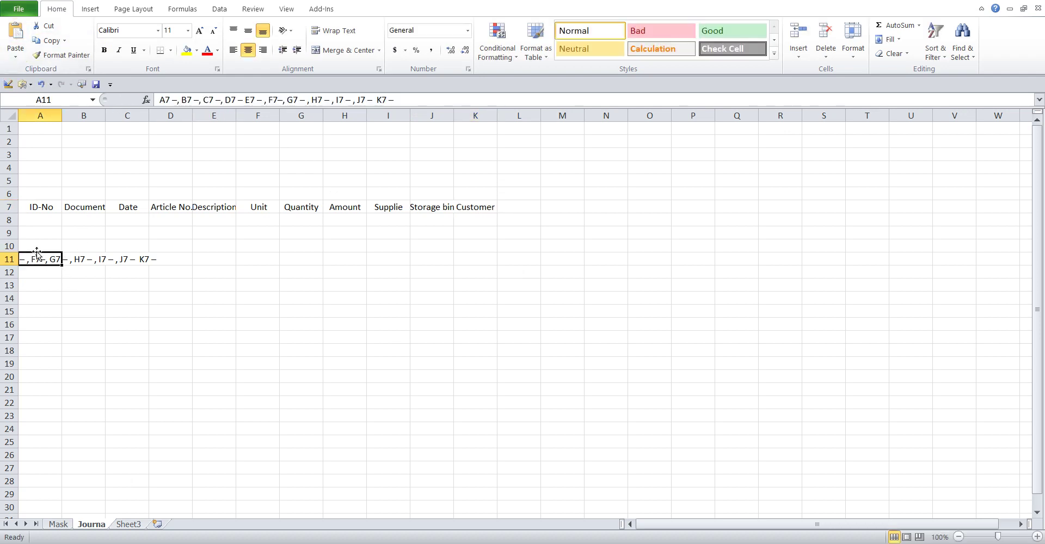
key("BackSpace")
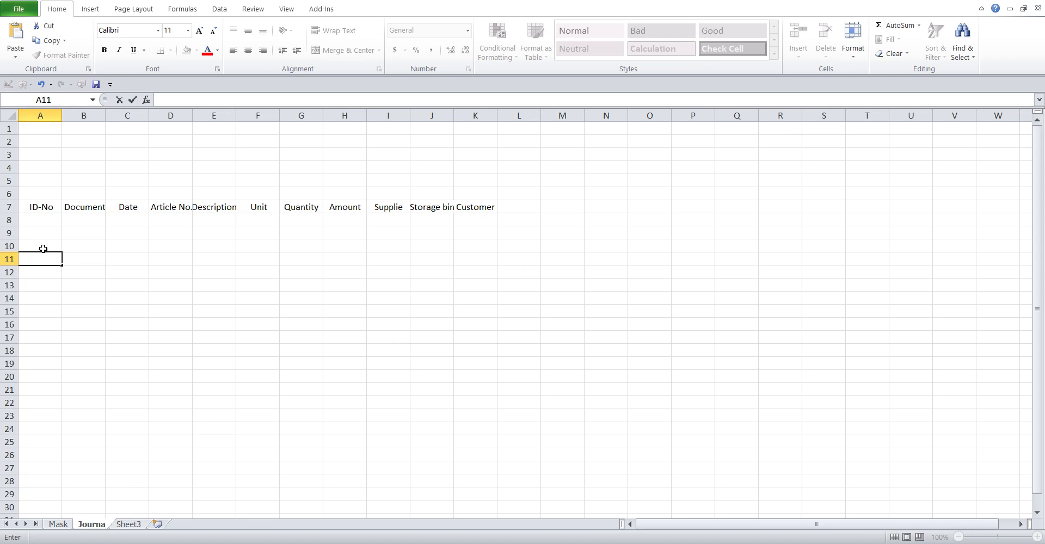
Format the A7:K7 headers as bold with font size 12.
left_click_drag(38, 207, 476, 211)
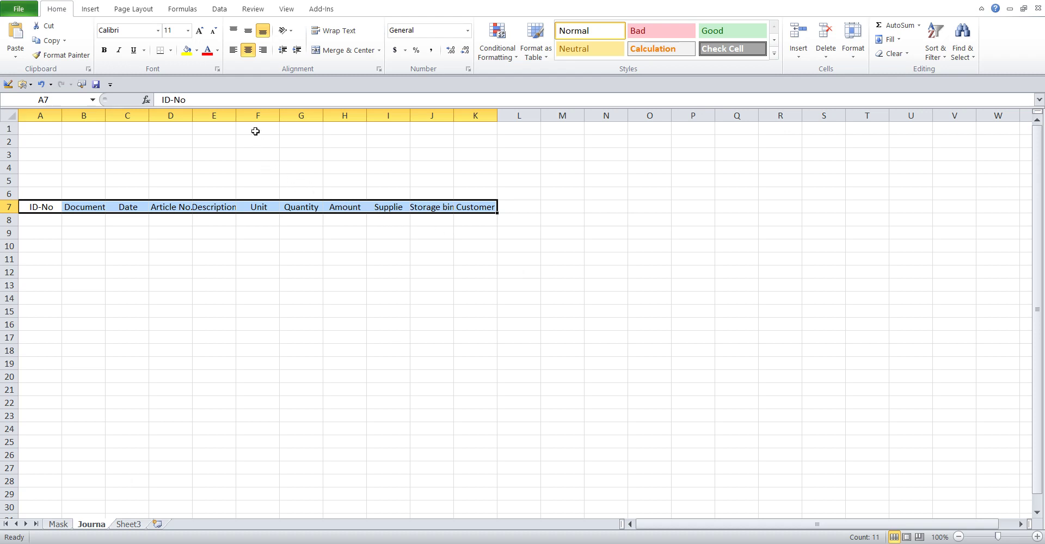
left_click(105, 51)
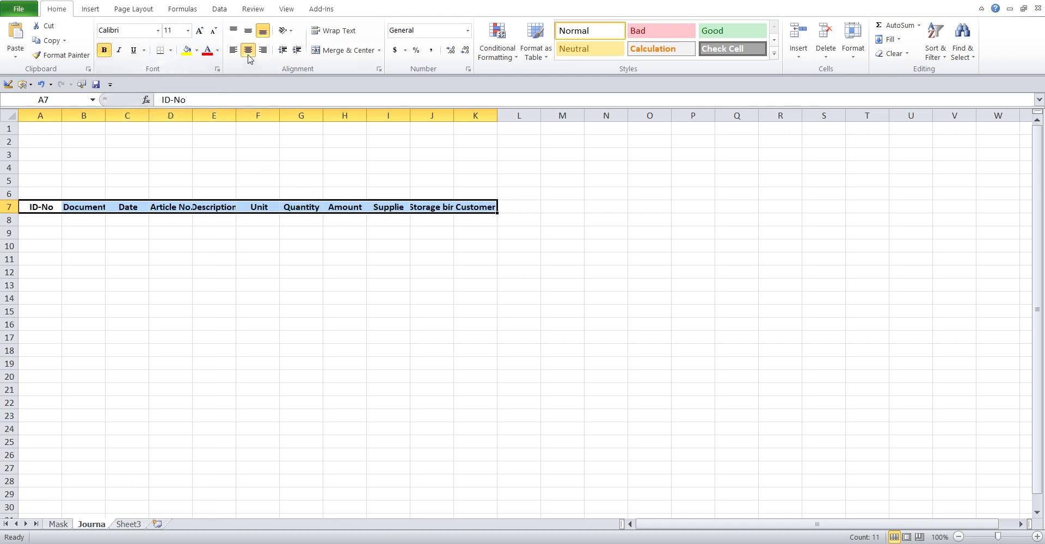
left_click(186, 31)
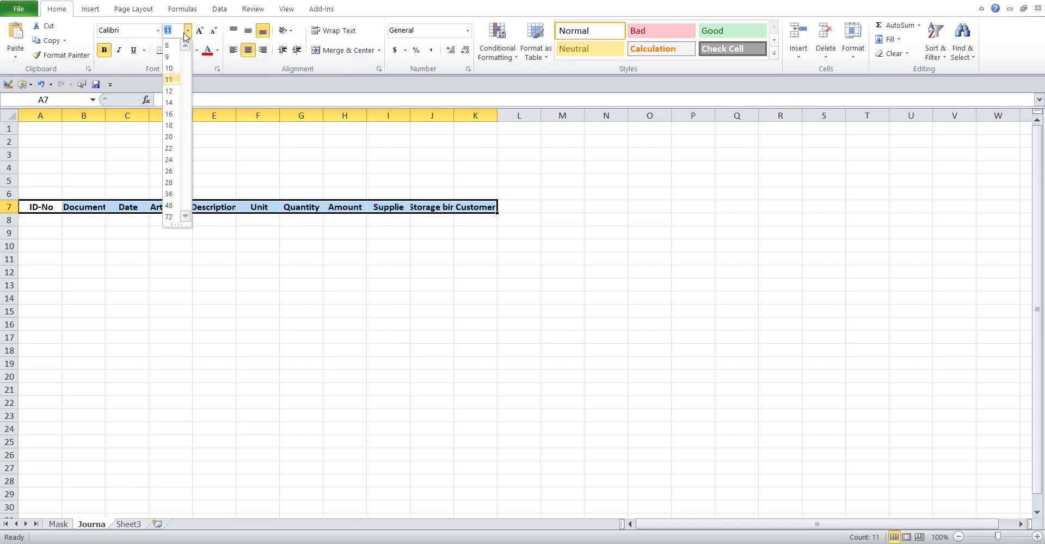
left_click(168, 90)
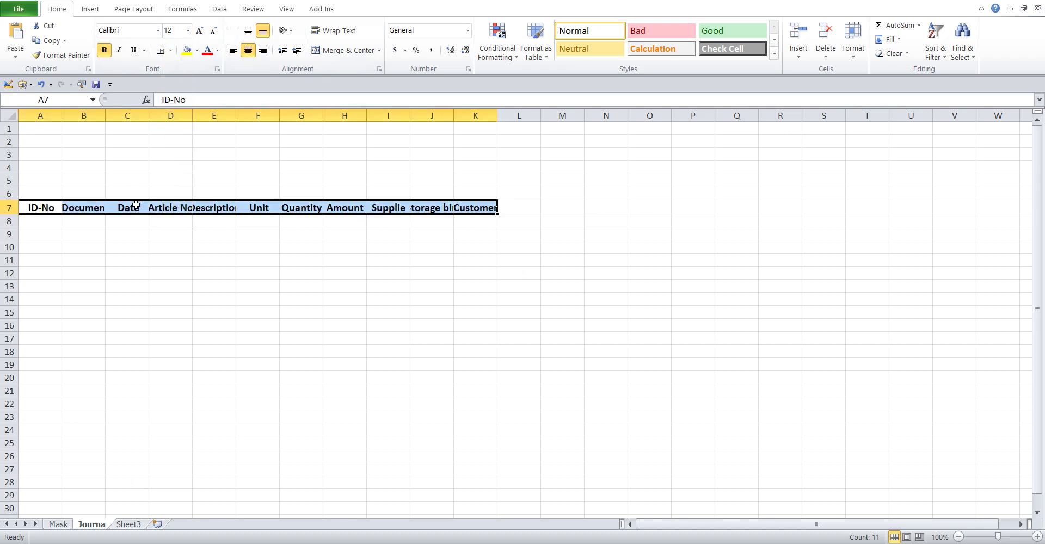
left_click(124, 245)
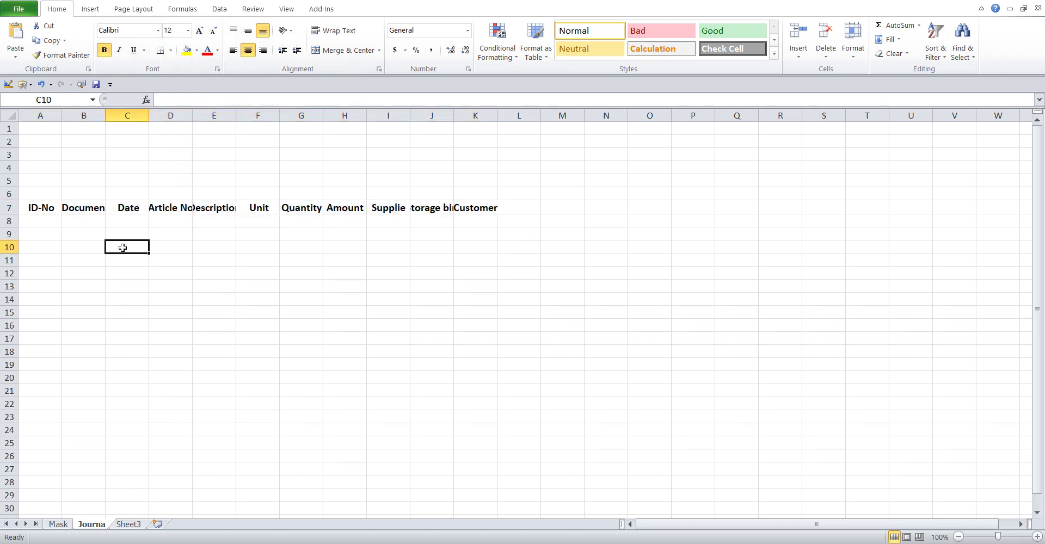
AutoFit columns A through K to their row 7 headers.
double_click(58, 114)
double_click(95, 112)
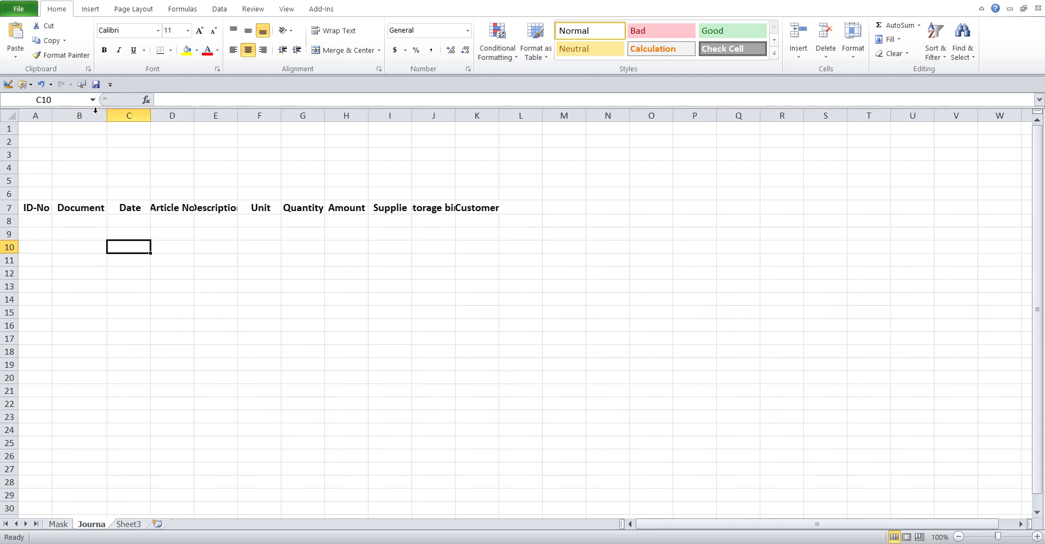
double_click(150, 116)
double_click(180, 115)
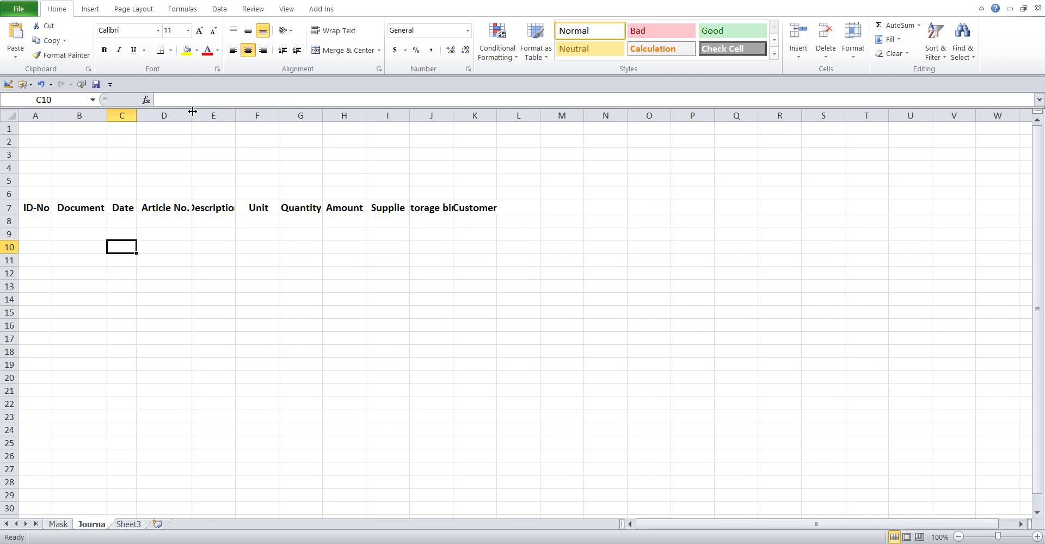
double_click(236, 115)
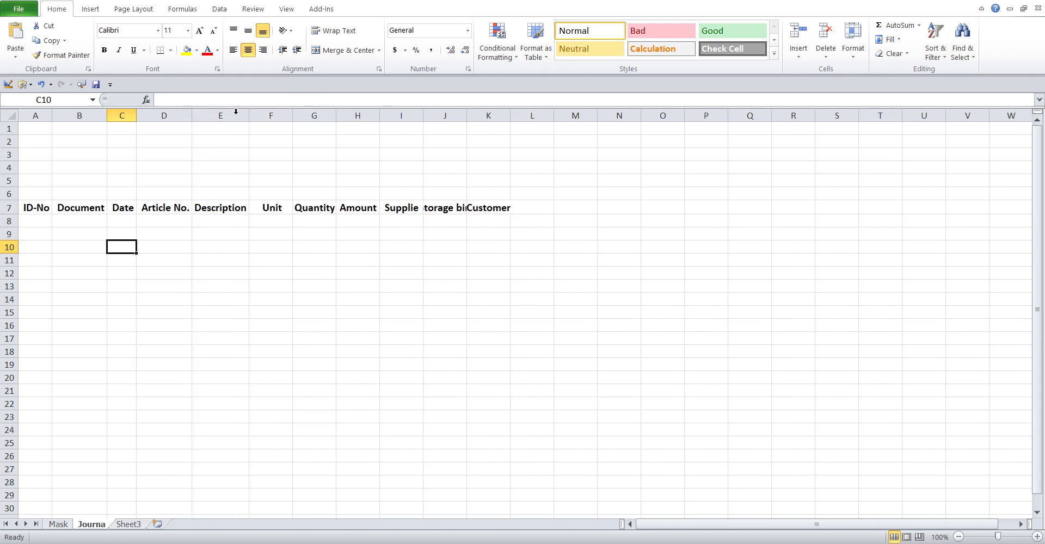
double_click(292, 111)
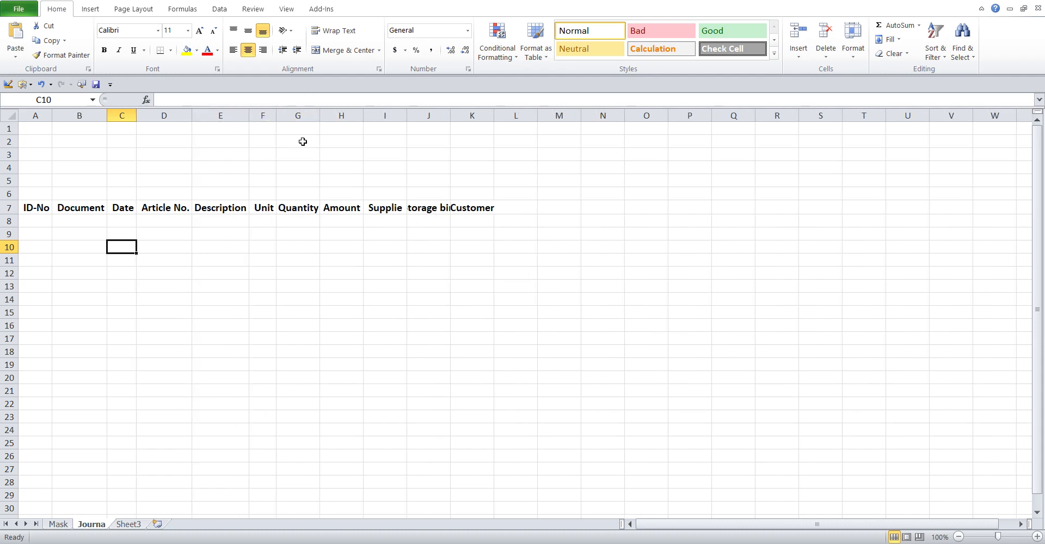
double_click(318, 115)
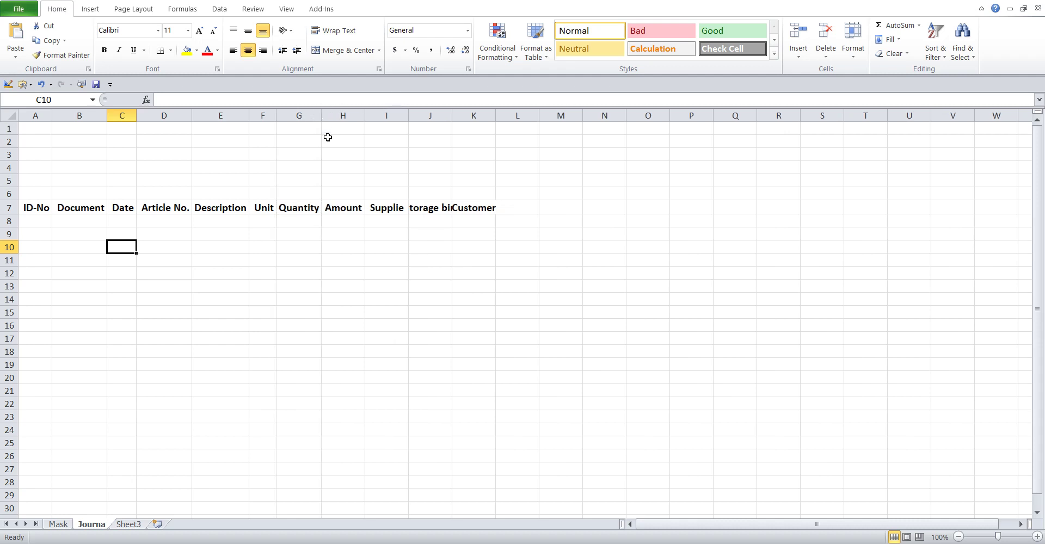
double_click(363, 114)
double_click(408, 115)
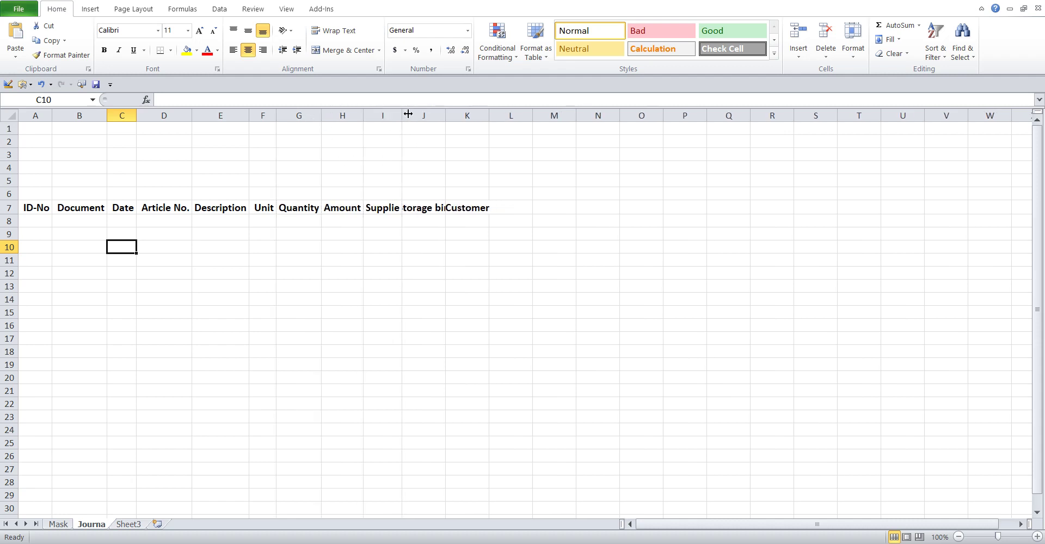
double_click(446, 120)
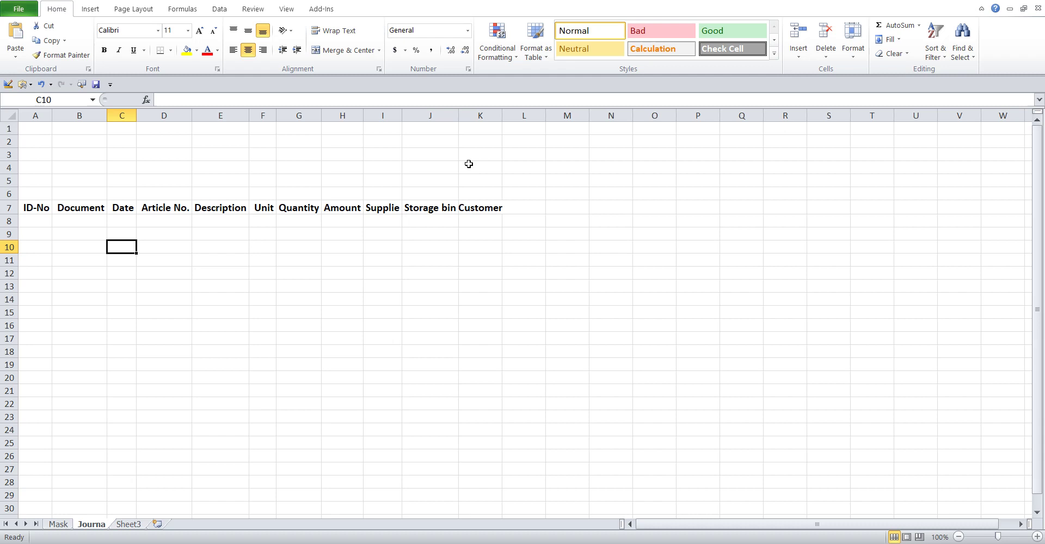
double_click(501, 118)
Check the Unit header in F7 and re-fit column F to it.
left_click(263, 209)
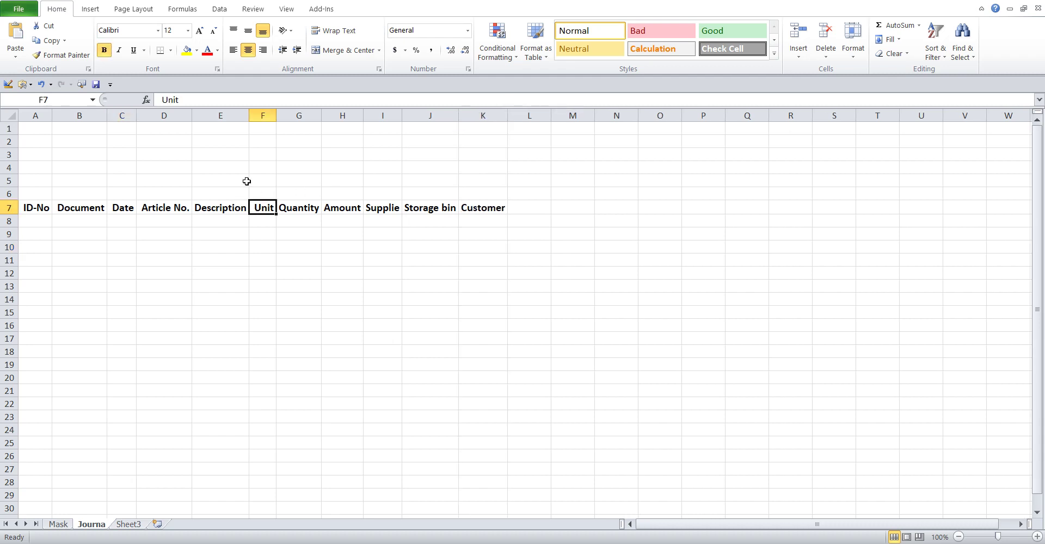
left_click(165, 99)
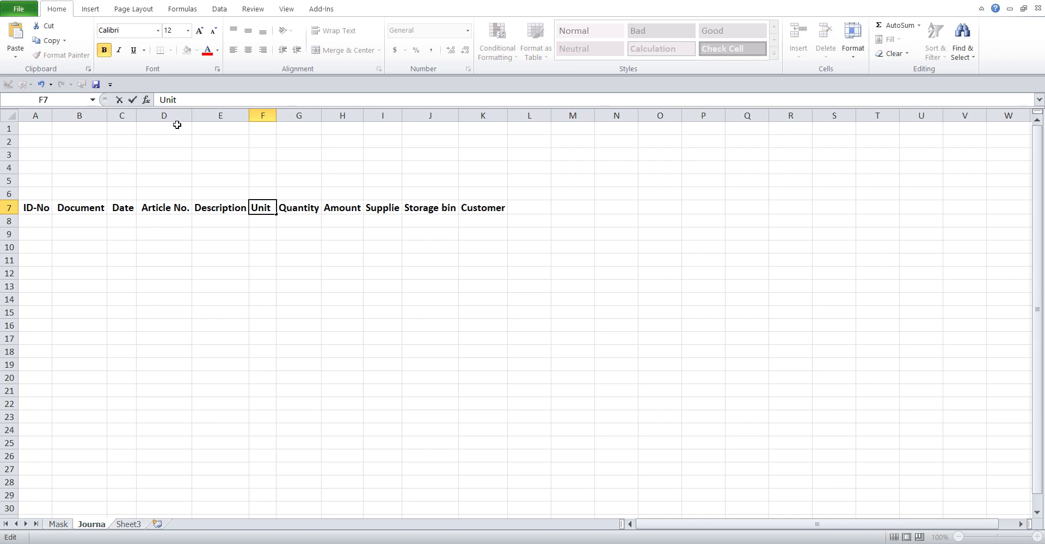
left_click(278, 166)
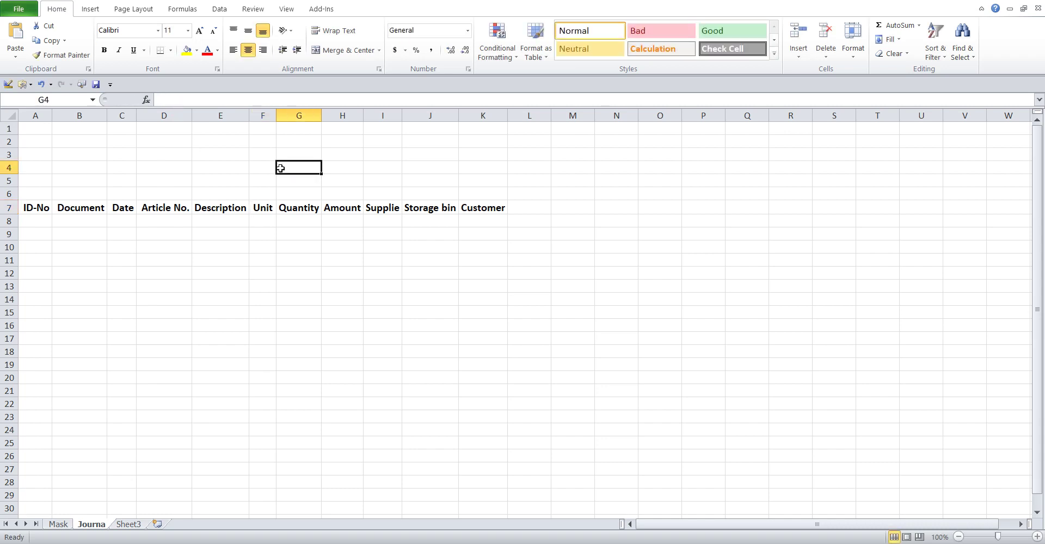
double_click(276, 112)
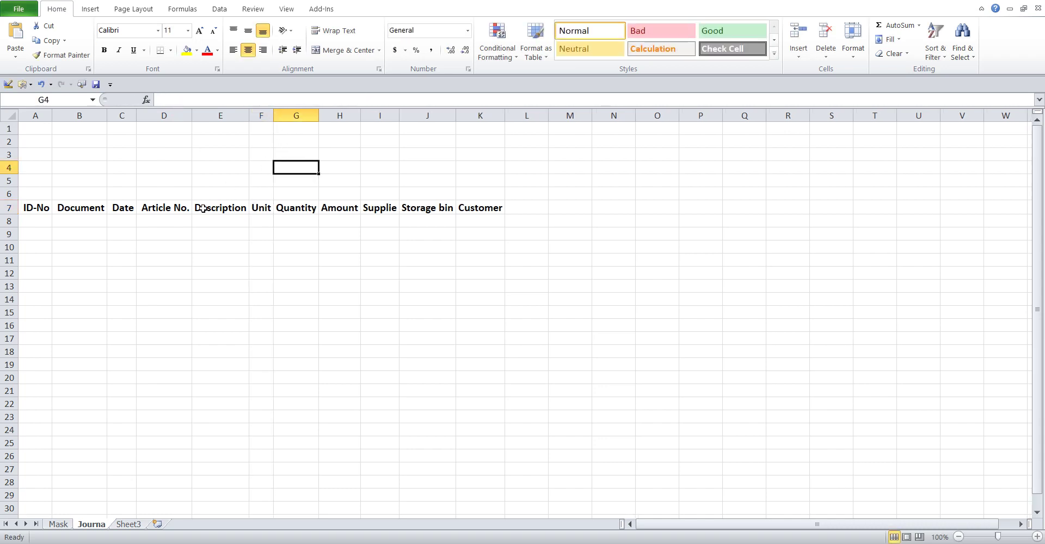
Read instruction step 3 (Visible - 2 xlSheetVeryHidden) on Mask, then return to Journa.
left_click(56, 524)
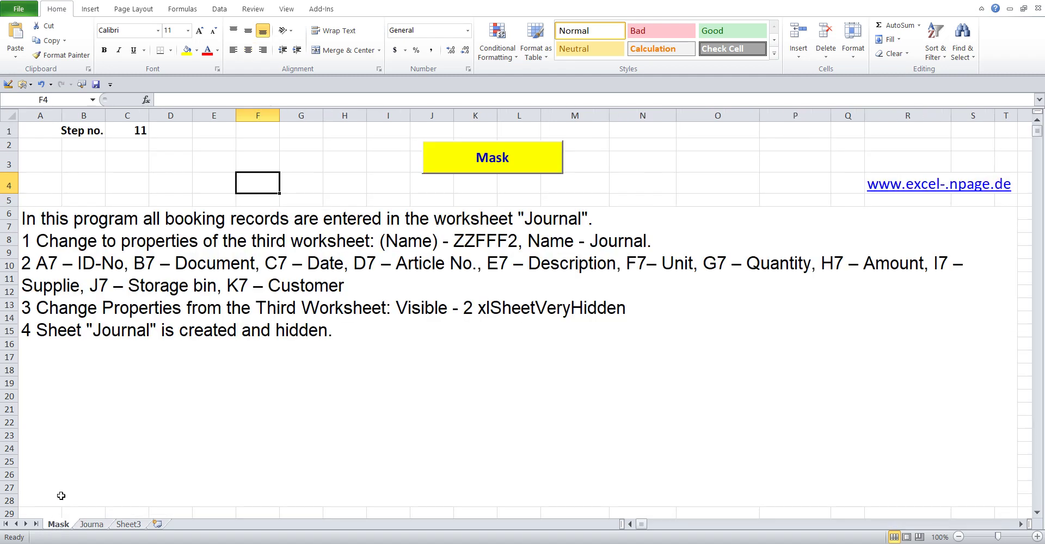
double_click(147, 313)
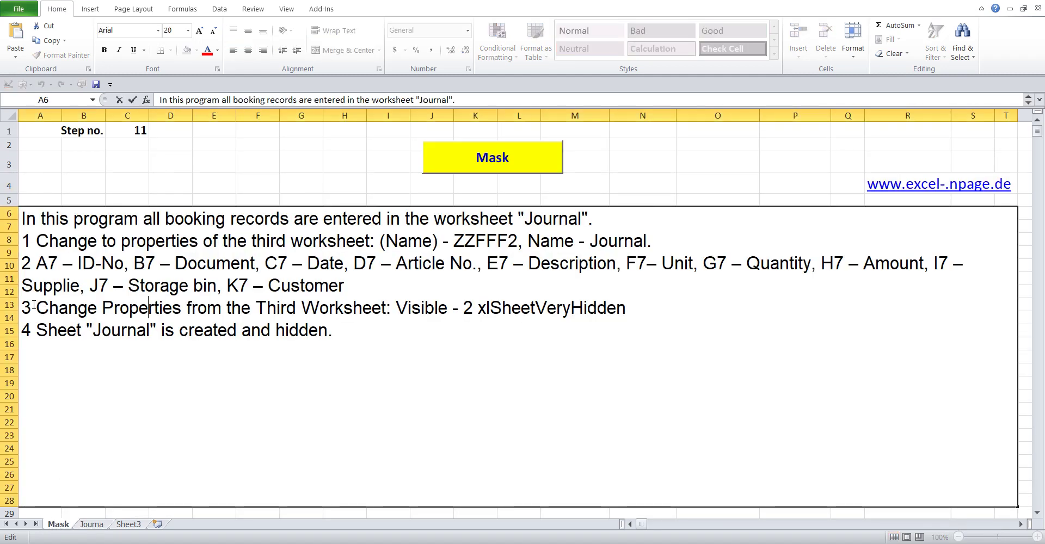
left_click_drag(23, 308, 648, 308)
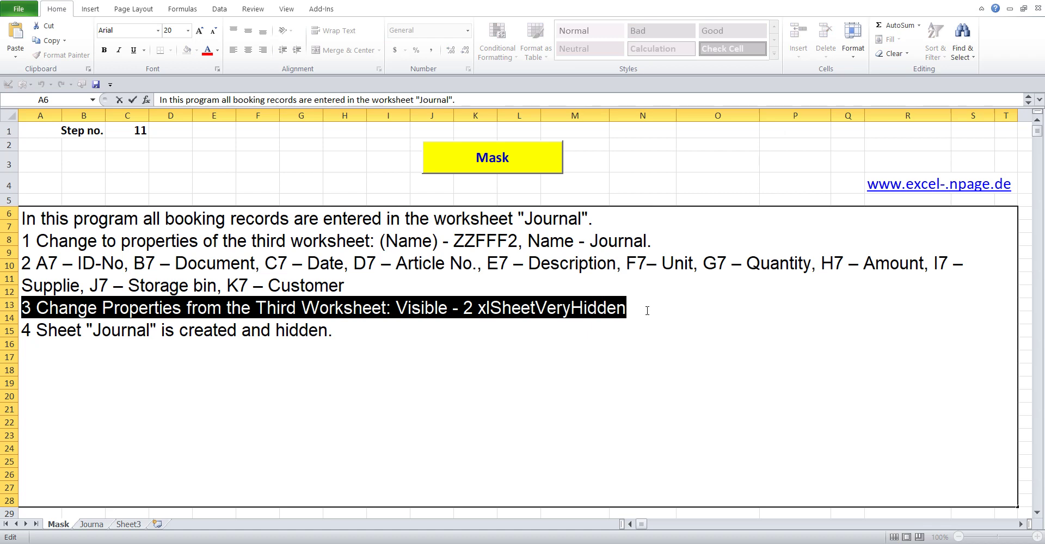
left_click(196, 183)
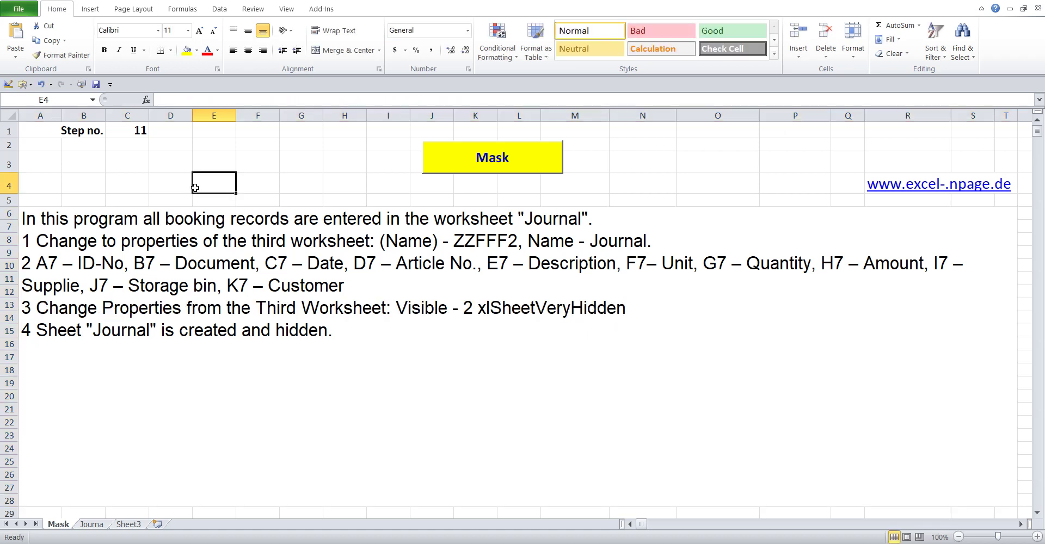
left_click(91, 525)
Set the Journa sheet's Visible property to 2 - xlSheetVeryHidden in the VBA editor.
right_click(90, 526)
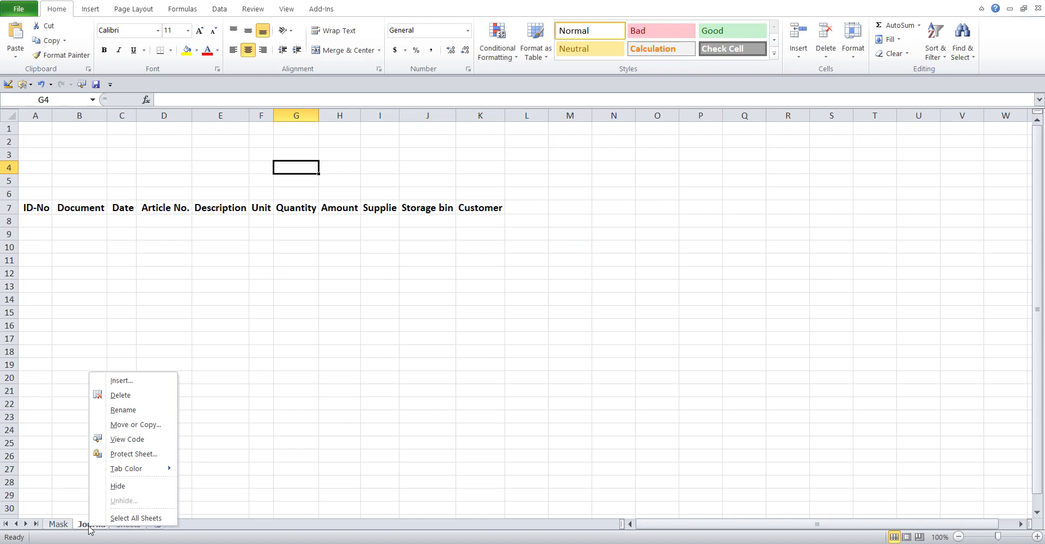
left_click(139, 443)
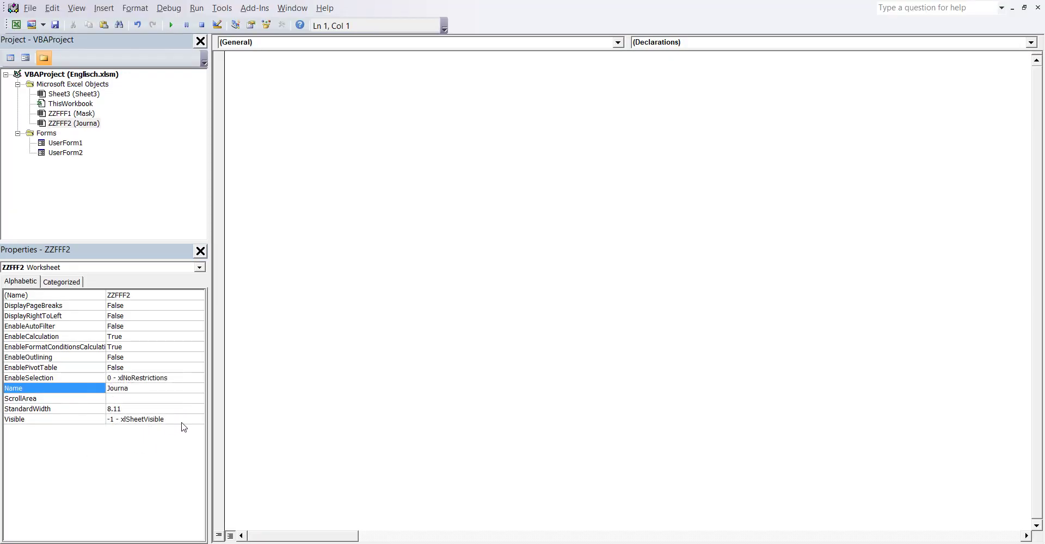
left_click(182, 420)
left_click(200, 419)
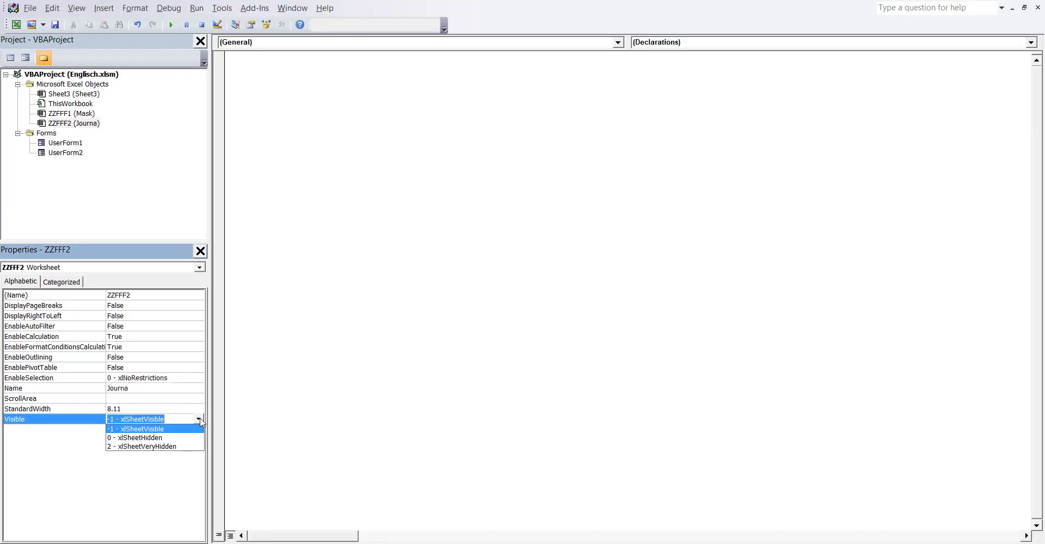
left_click(159, 446)
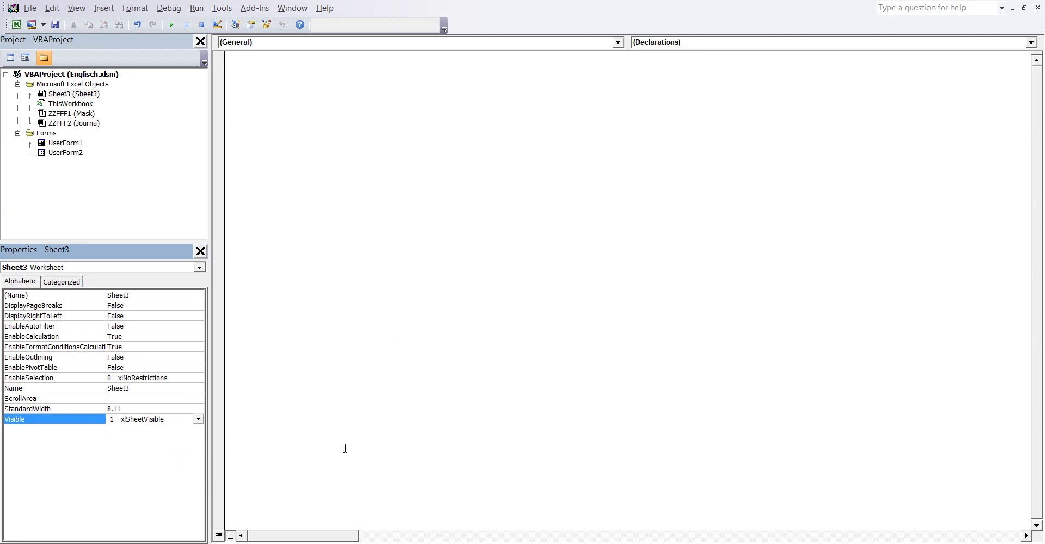
Back in Excel on the Mask sheet, select the step 4 instruction line about the hidden sheet.
left_click(336, 499)
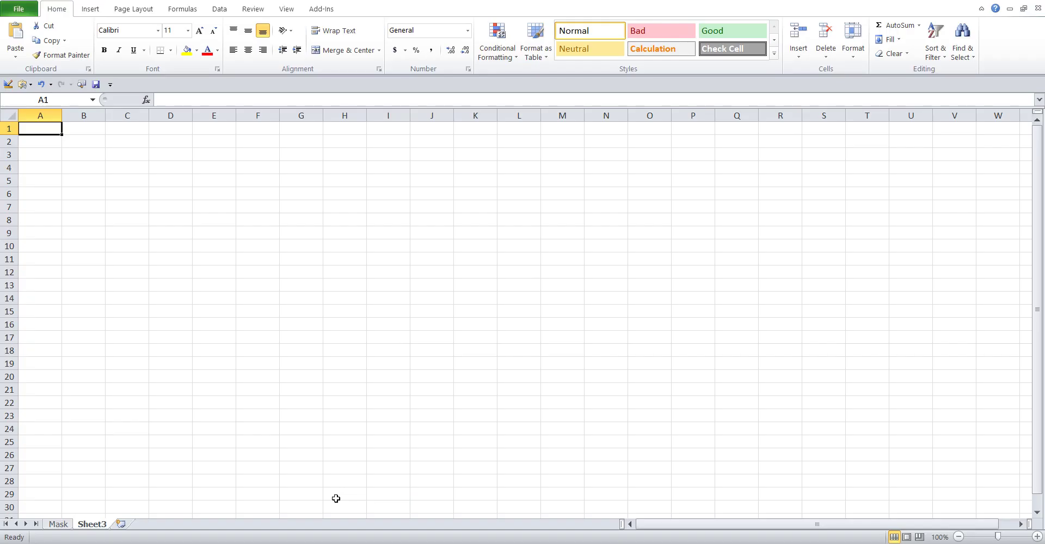
left_click(58, 524)
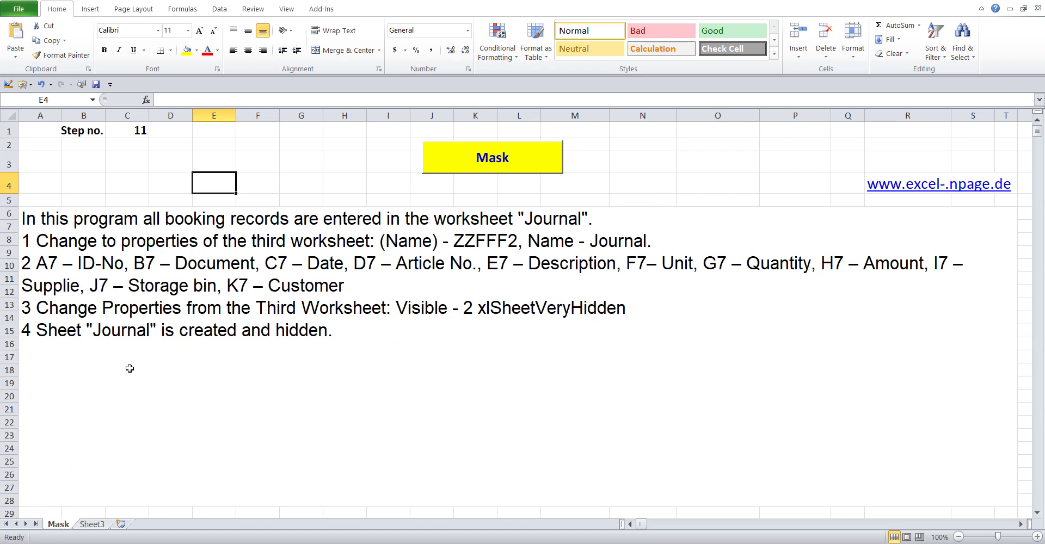
double_click(141, 328)
left_click_drag(353, 330, 22, 331)
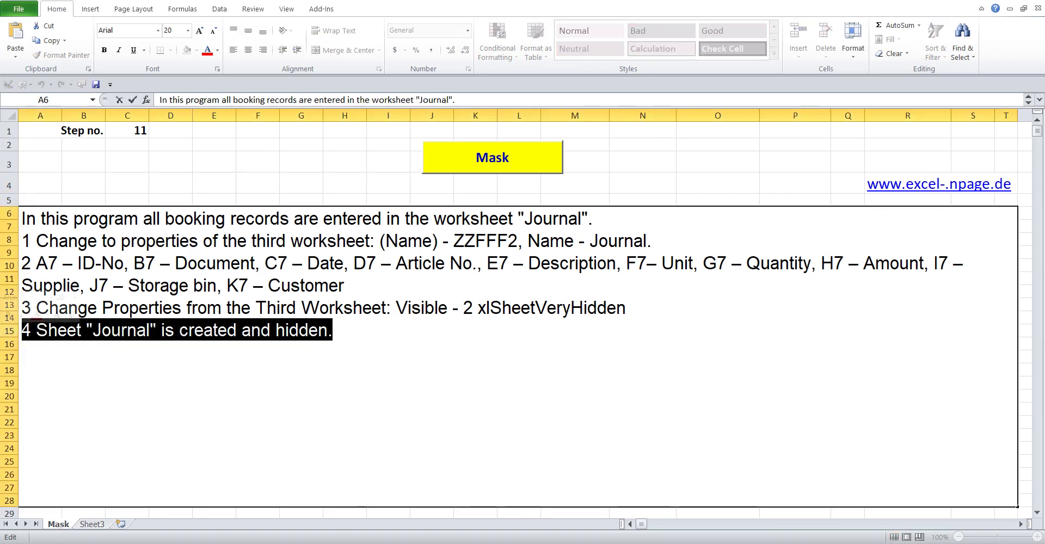